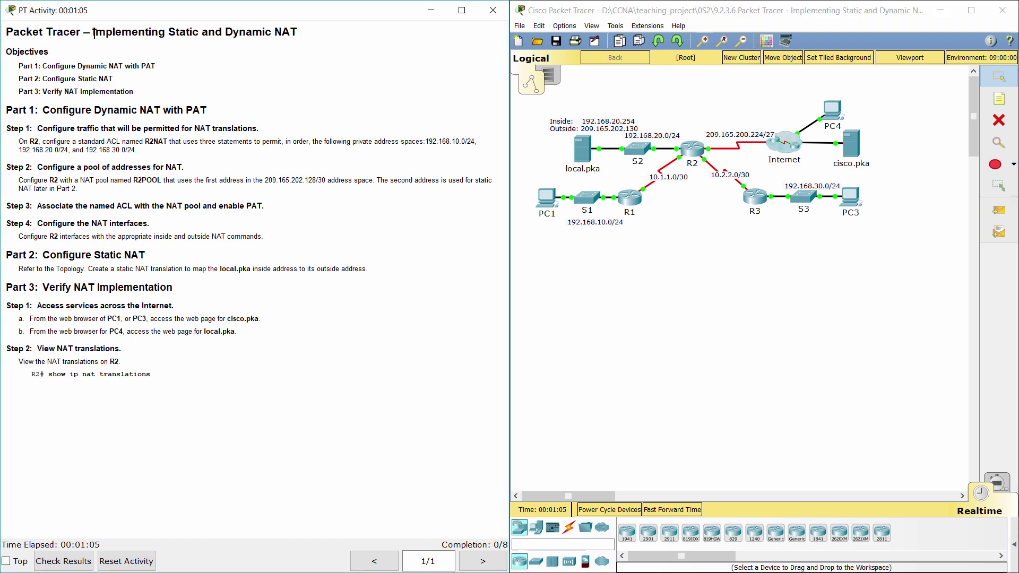
# Read the activity's Part 1 heading and its Step 1 instructions on the traffic permitted for NAT translations.
pyautogui.click(324, 59)
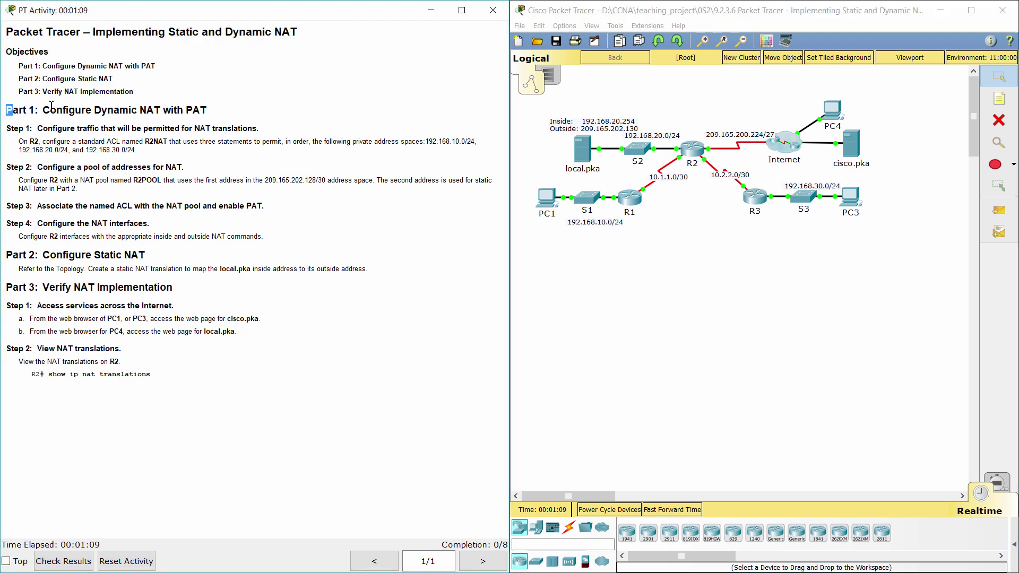
pyautogui.moveTo(6, 110); pyautogui.dragTo(230, 115)
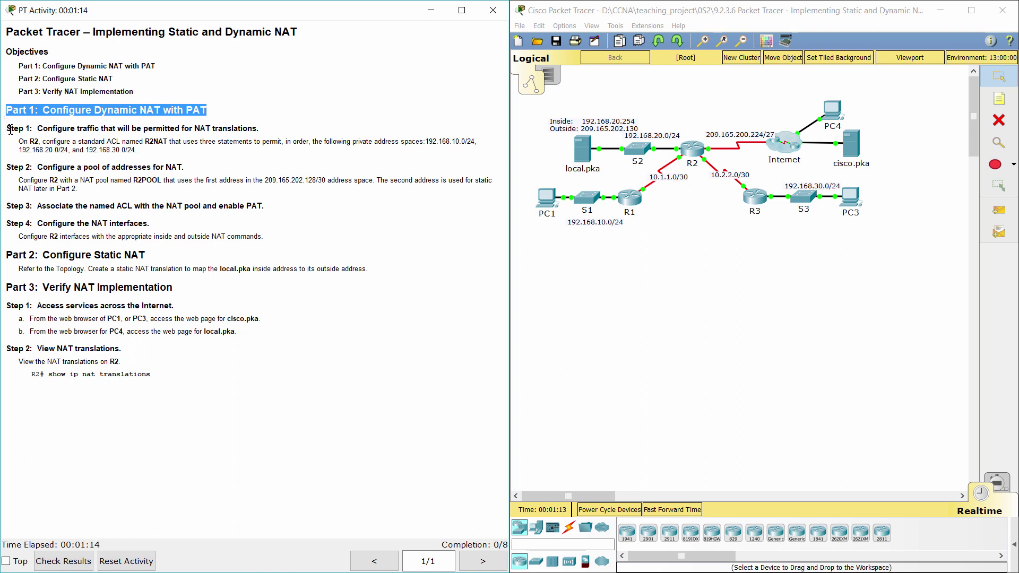
pyautogui.moveTo(6, 129); pyautogui.dragTo(275, 127)
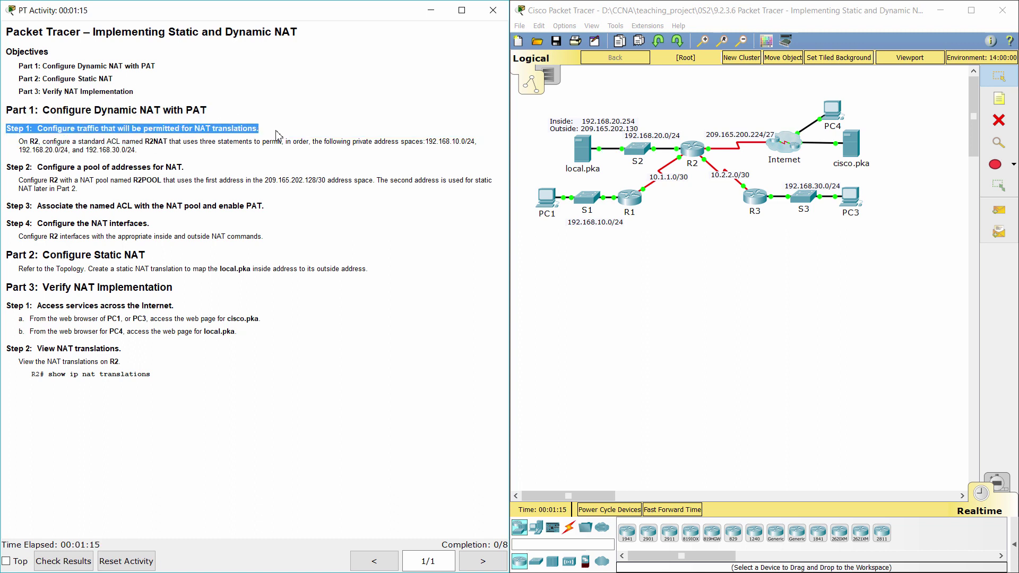
pyautogui.click(277, 136)
pyautogui.moveTo(26, 140); pyautogui.dragTo(156, 157)
pyautogui.click(156, 157)
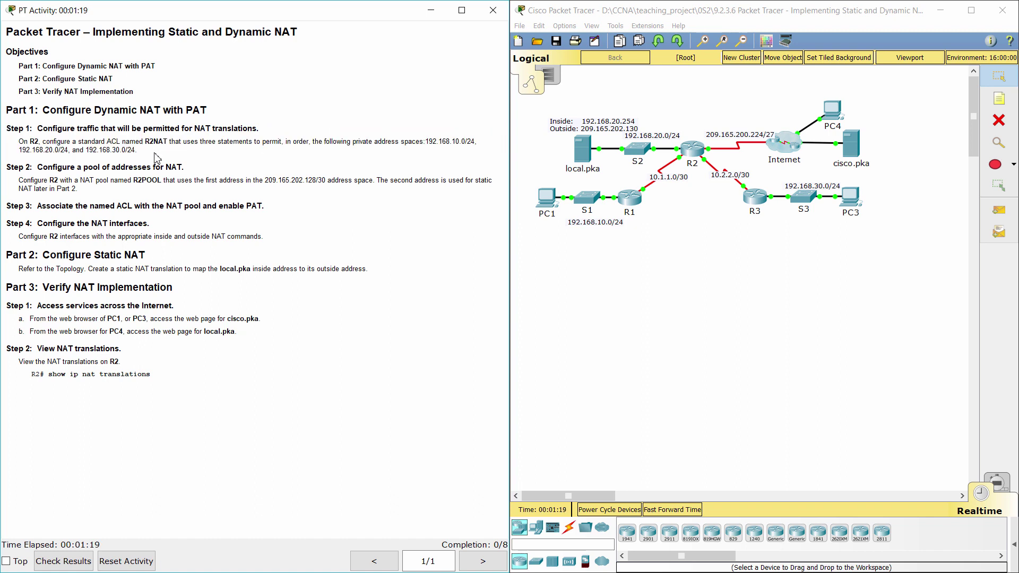
# Open router R2's command line in a wider window and enter global configuration mode with conf t.
pyautogui.click(688, 151)
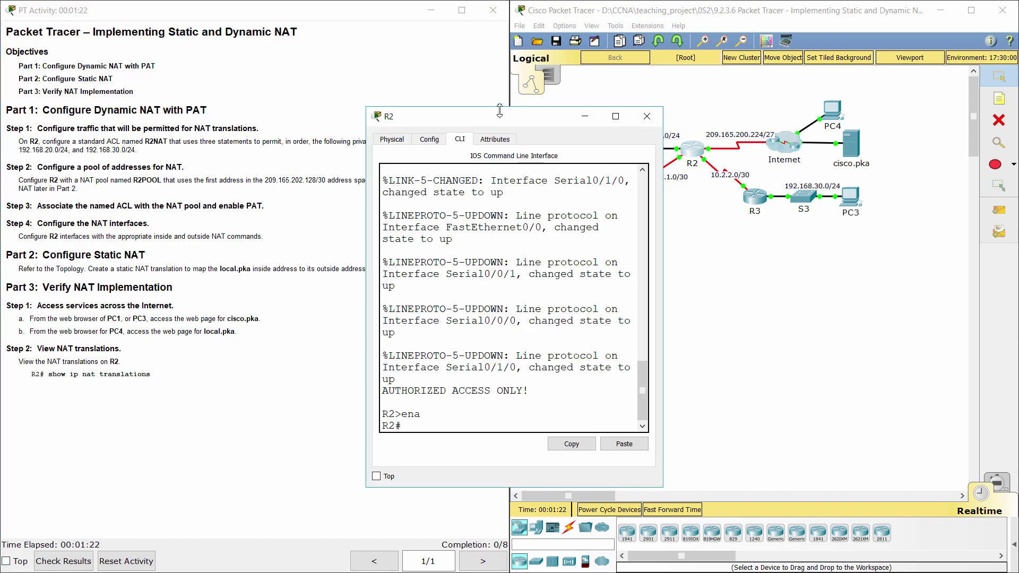
pyautogui.moveTo(688, 194); pyautogui.dragTo(966, 195)
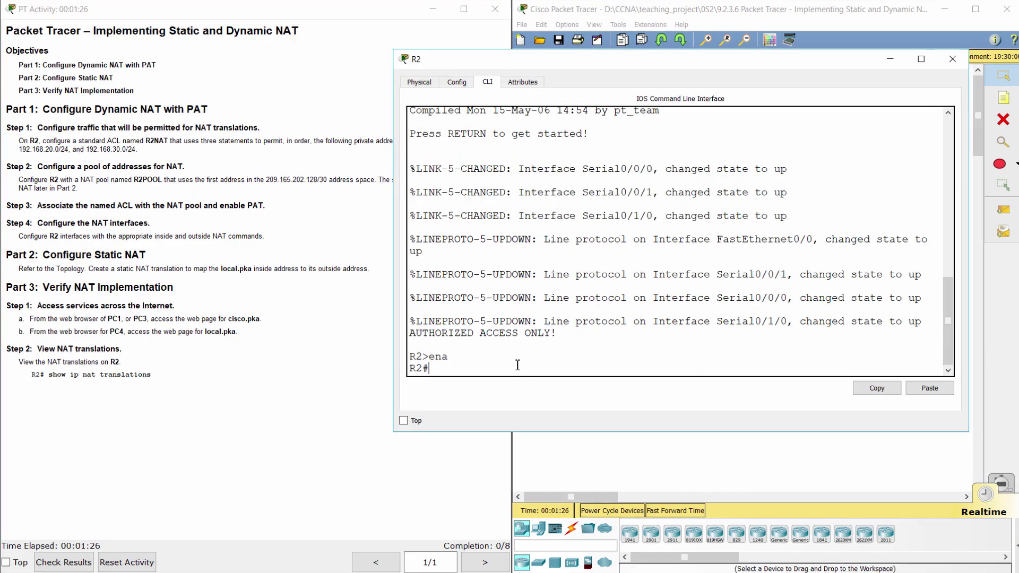
pyautogui.write('conf t')
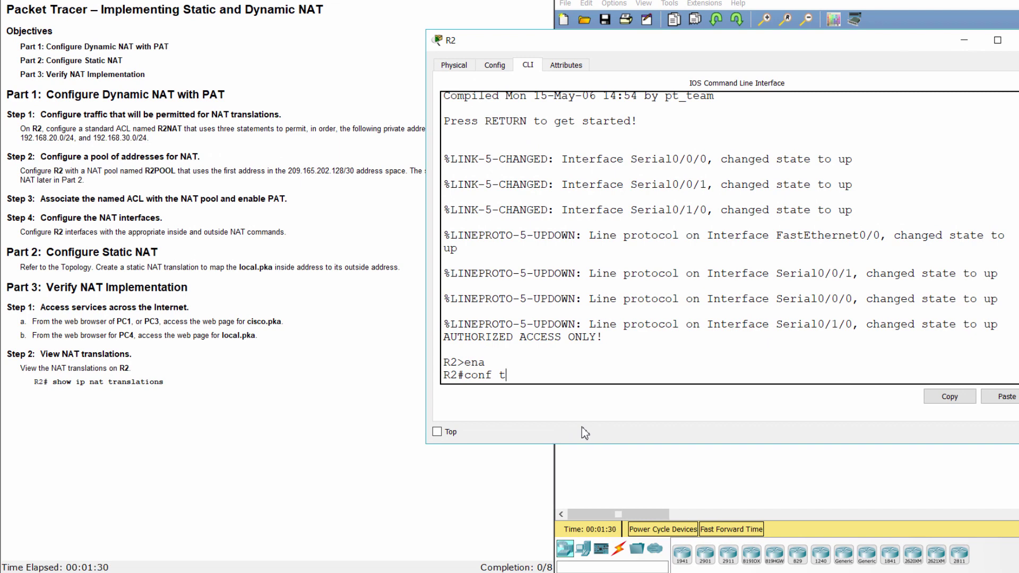
pyautogui.press('Return')
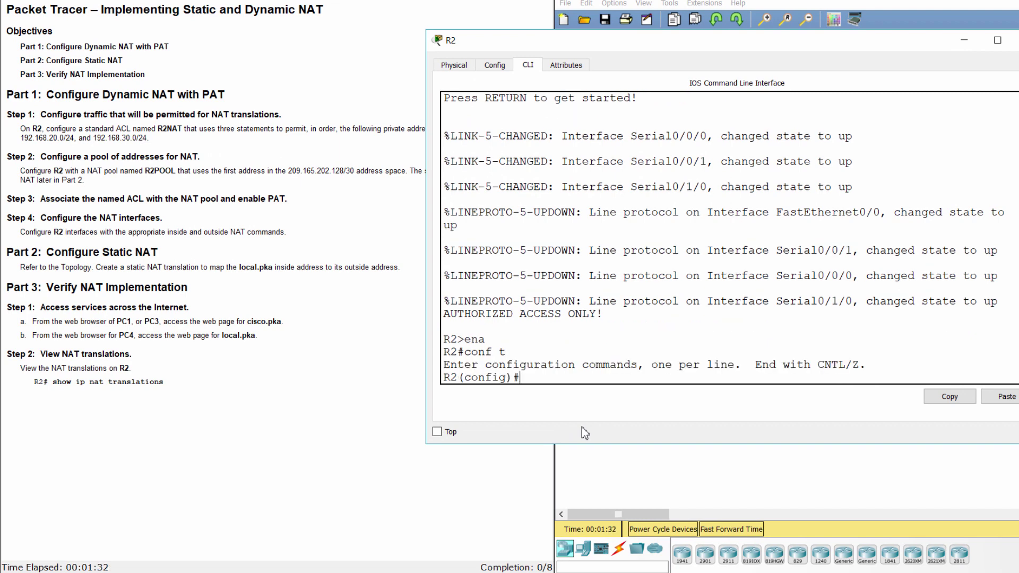
# Create a standard named access list R2NAT on R2 and permit 192.168.10.0 with wildcard mask 0.0.0.255.
pyautogui.write('ip access-list')
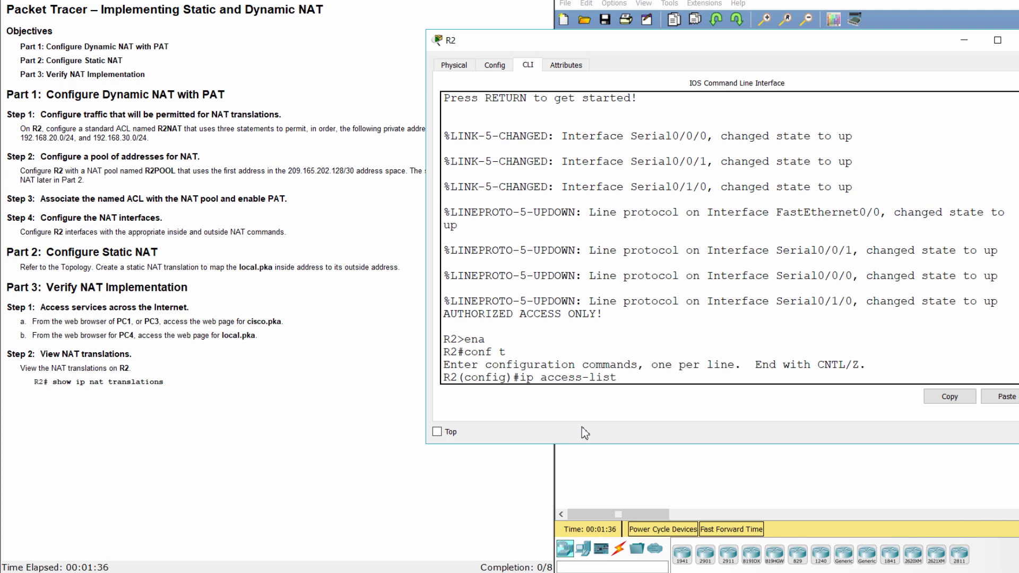
pyautogui.write(' standard R2NAT')
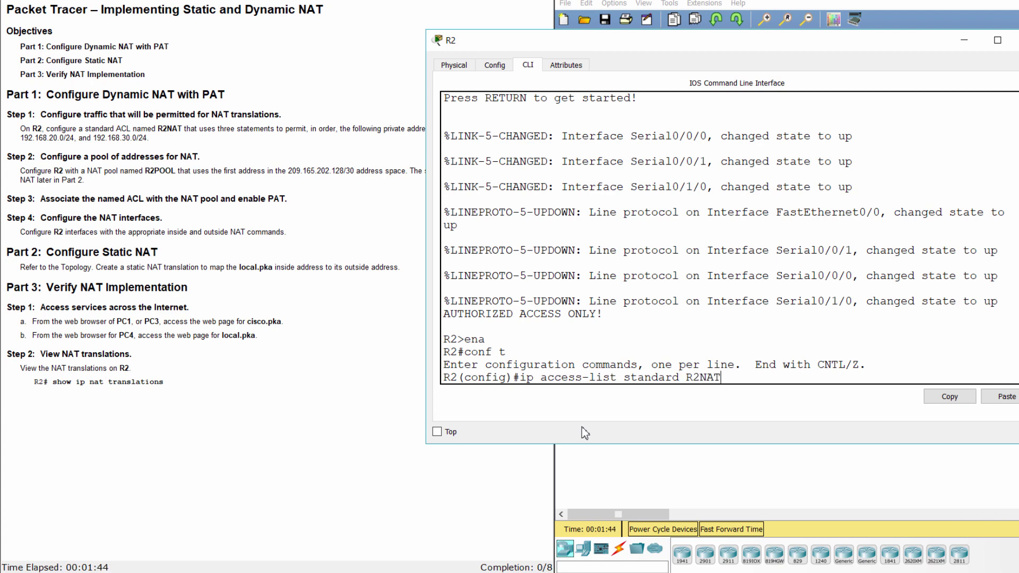
pyautogui.press('Return')
pyautogui.write('per')
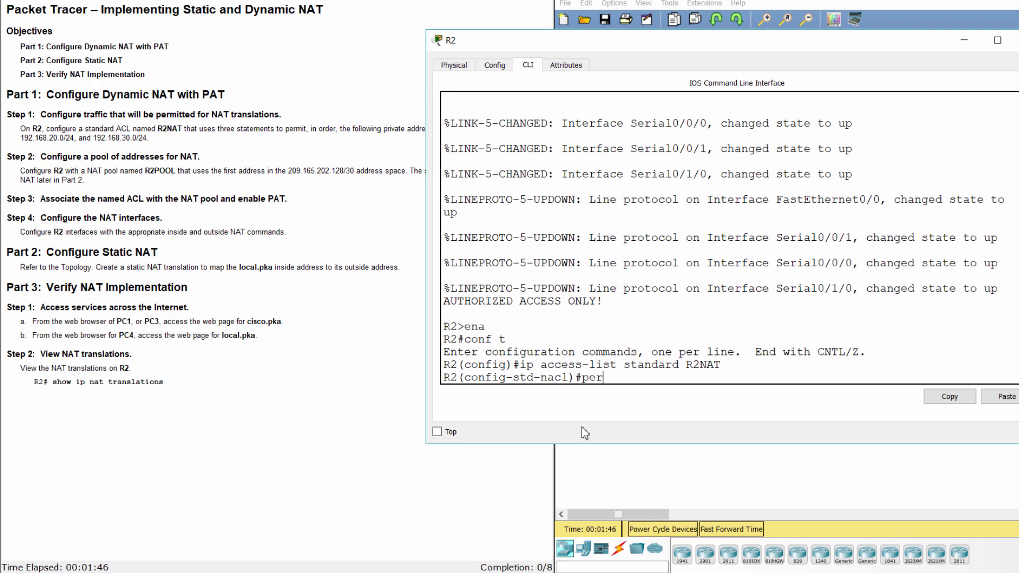
pyautogui.write('mit 192.168.10.0')
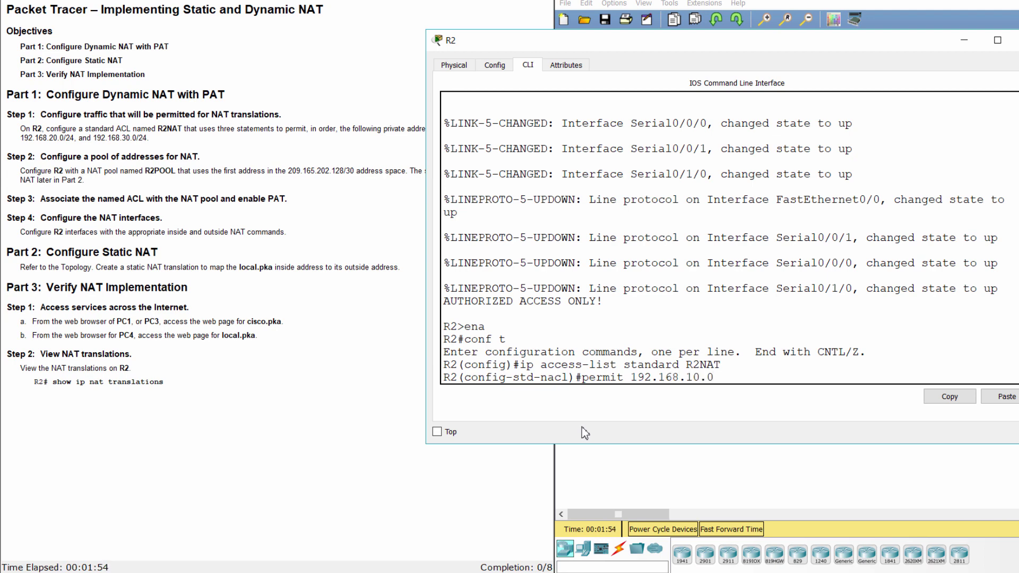
pyautogui.write(' 0.0.0.255')
pyautogui.press('Return')
# Add permit statements for 192.168.20.0 and 192.168.30.0, each with wildcard 0.0.0.255, to the R2NAT access list.
pyautogui.write('pe')
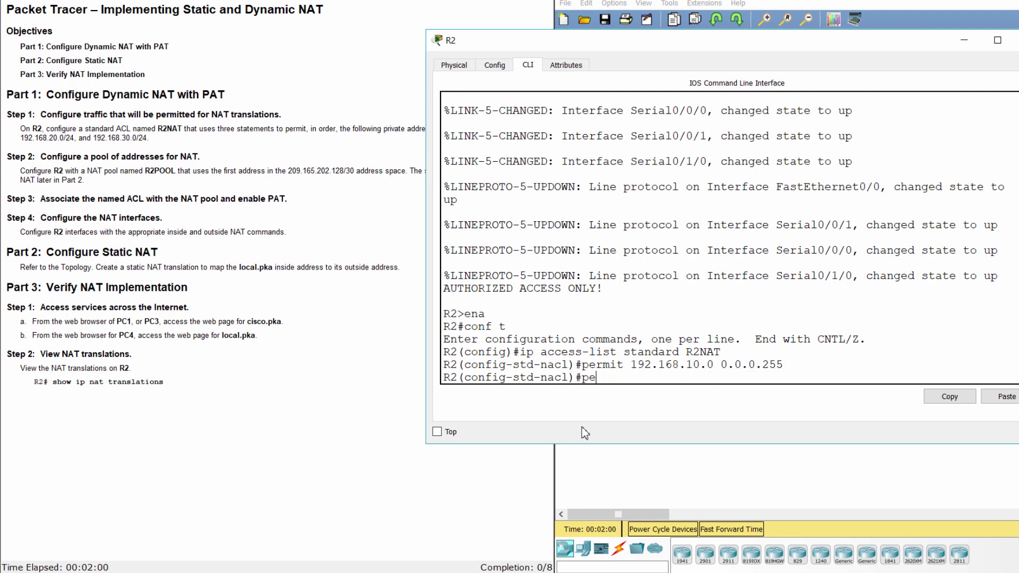
pyautogui.write('rmit 192.168.20.')
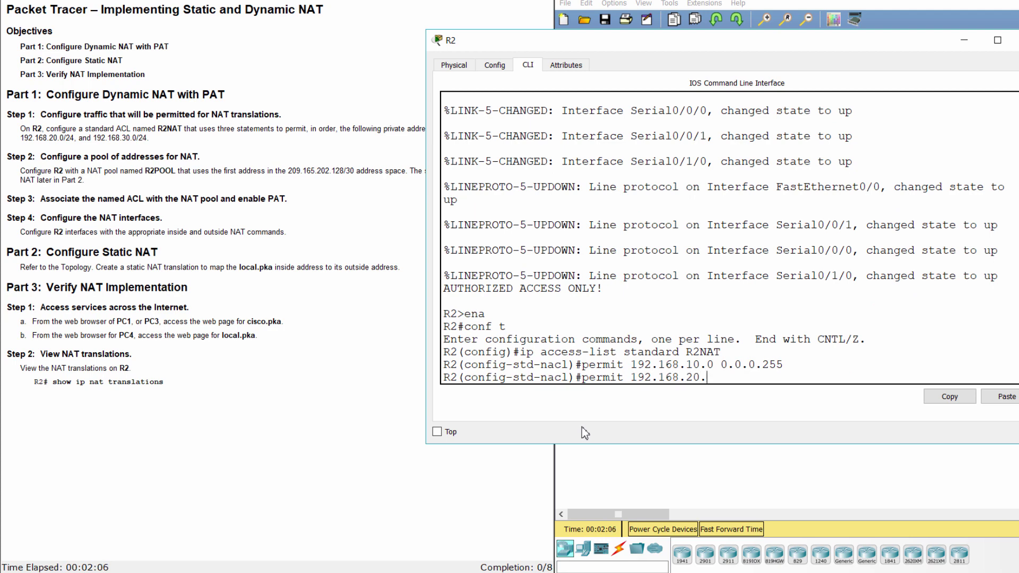
pyautogui.write('0 0.0.0.255')
pyautogui.press('Return')
pyautogui.write('per')
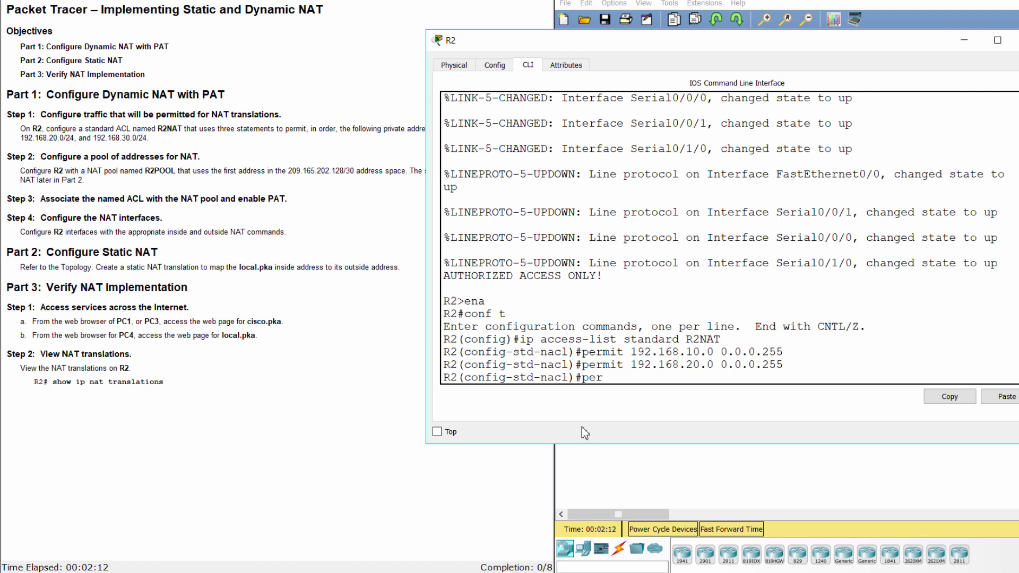
pyautogui.write('mit 192.168.30.0 0.0.0.255')
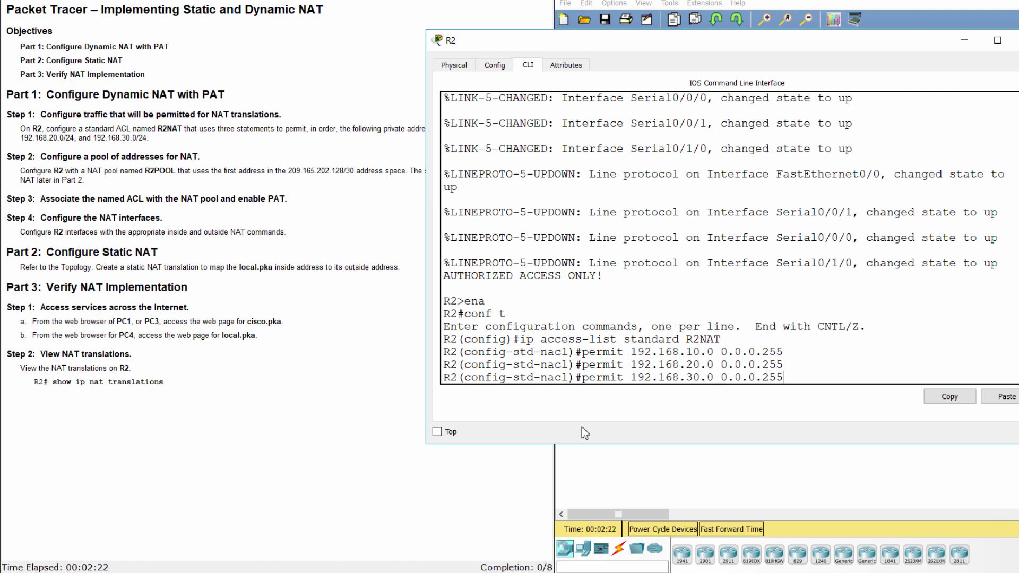
pyautogui.press('Return')
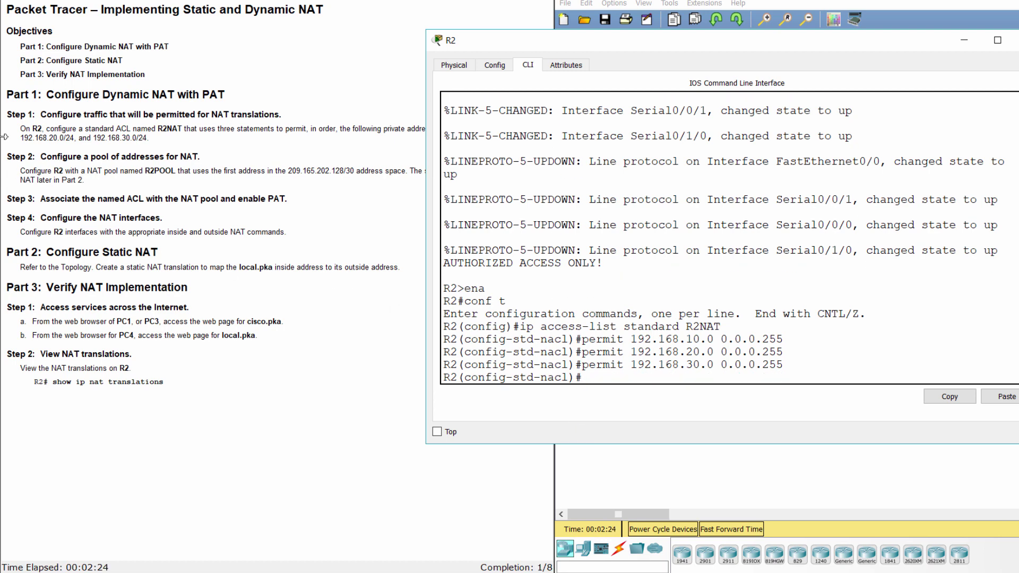
# Read the Step 2 instructions on configuring the R2POOL address pool and the use of its second address.
pyautogui.moveTo(7, 156); pyautogui.dragTo(228, 155)
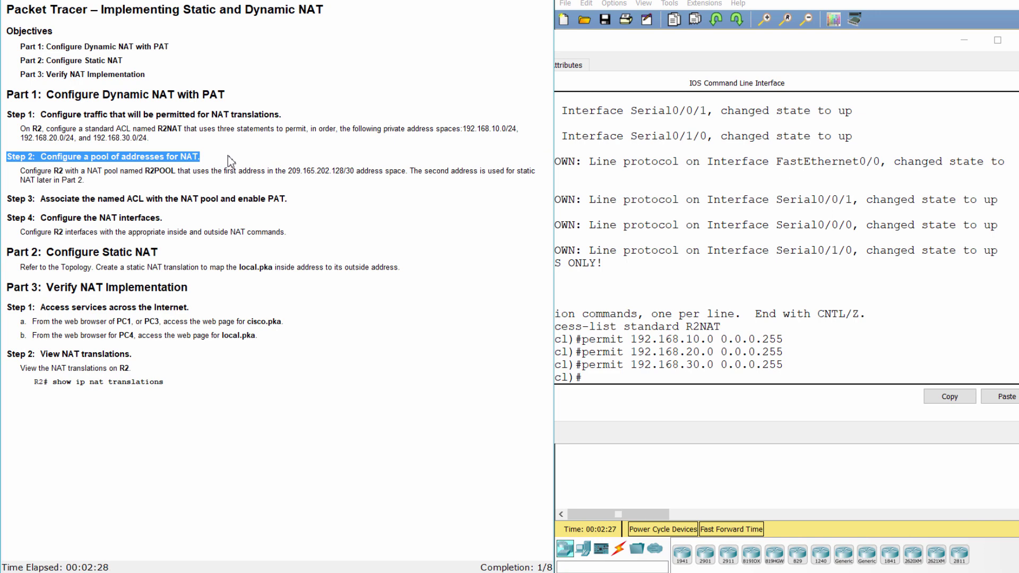
pyautogui.click(227, 155)
pyautogui.moveTo(20, 173); pyautogui.dragTo(89, 181)
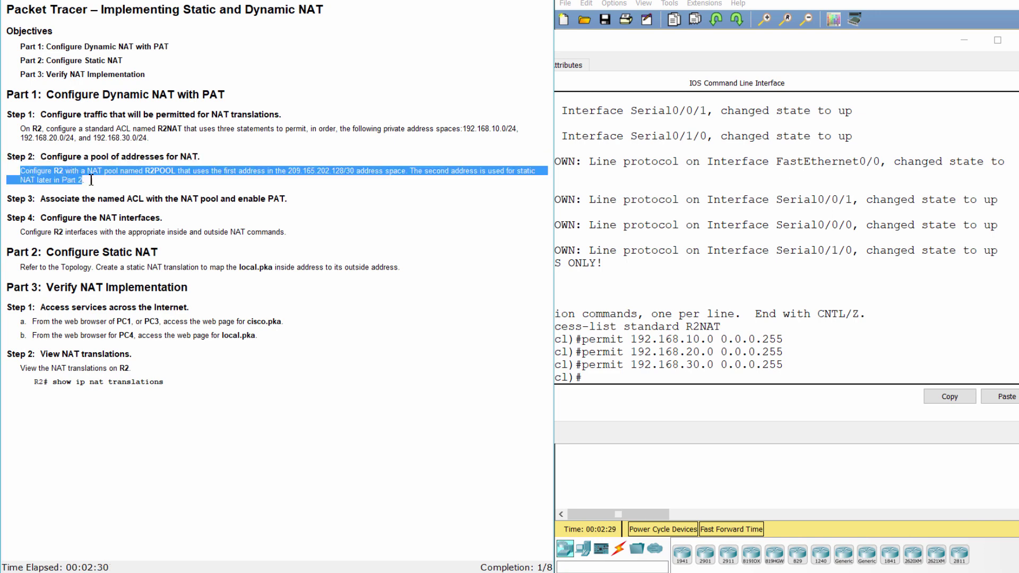
pyautogui.click(425, 183)
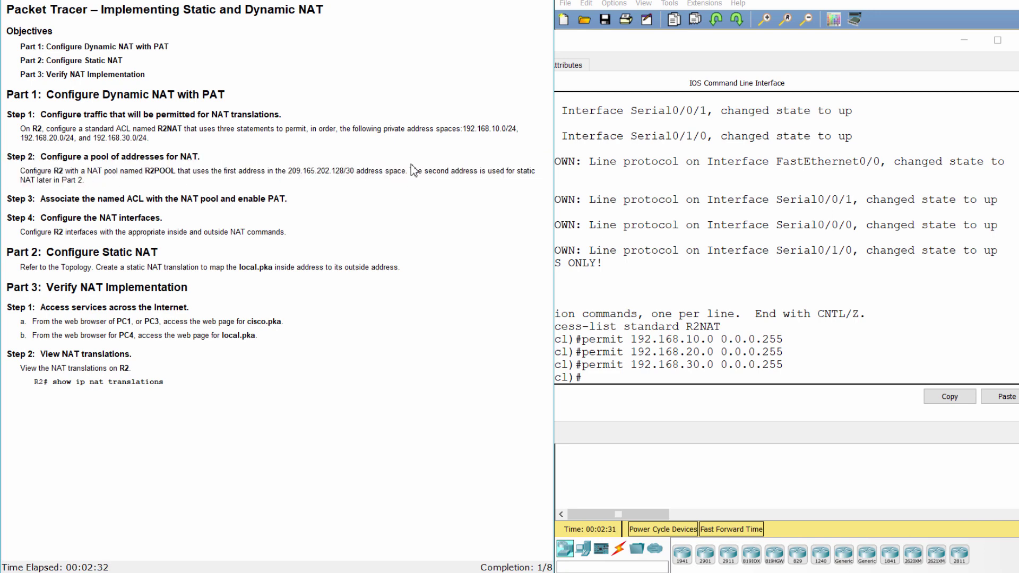
pyautogui.moveTo(410, 170); pyautogui.dragTo(434, 192)
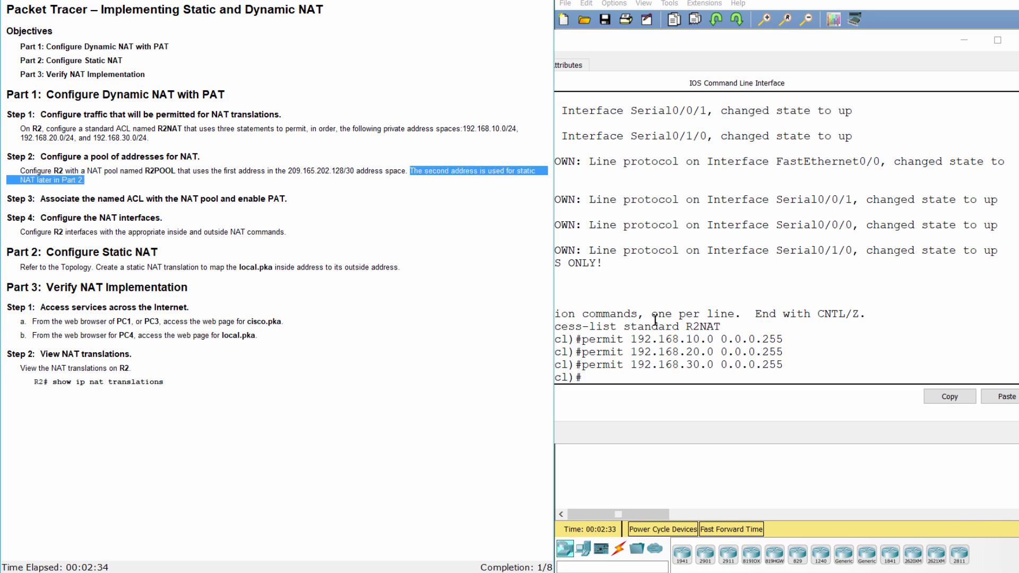
# Define NAT pool R2POOL on R2 from 209.165.202.129 to 209.165.202.129 with netmask 255.255.255.252.
pyautogui.click(636, 378)
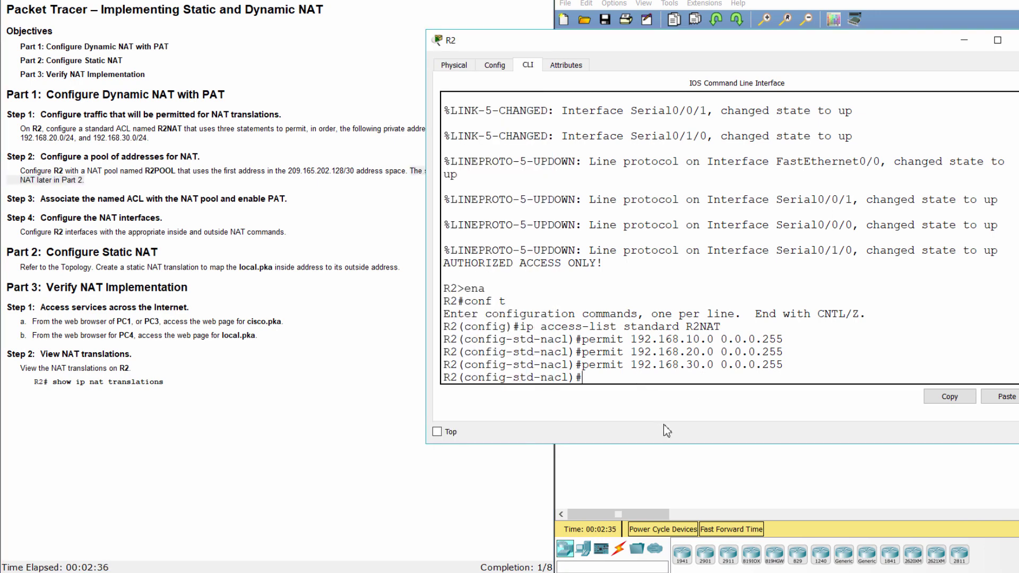
pyautogui.write('ip nat pool R2')
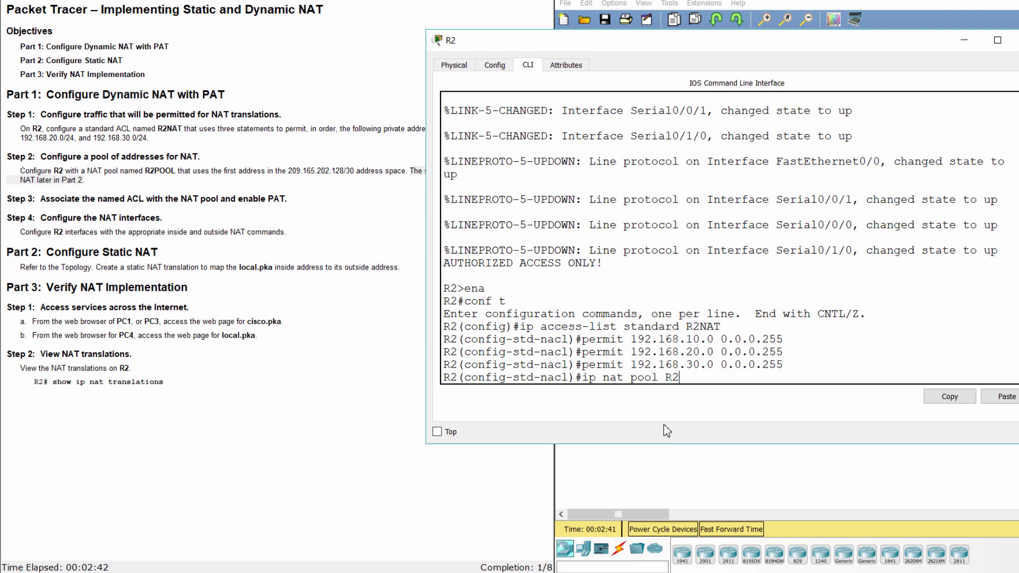
pyautogui.write('POOL 209.165.202')
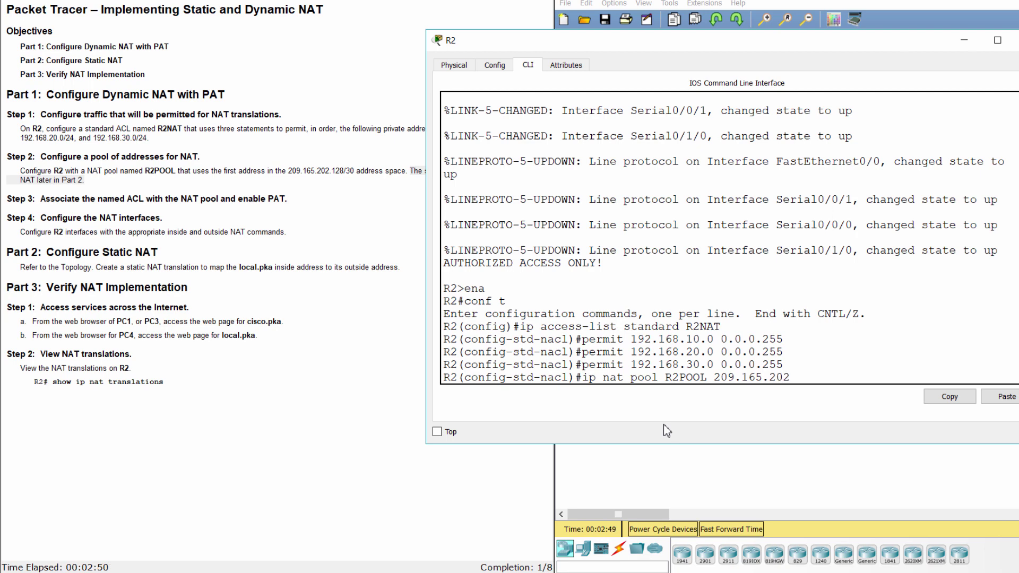
pyautogui.write('.129 209.165.202.129')
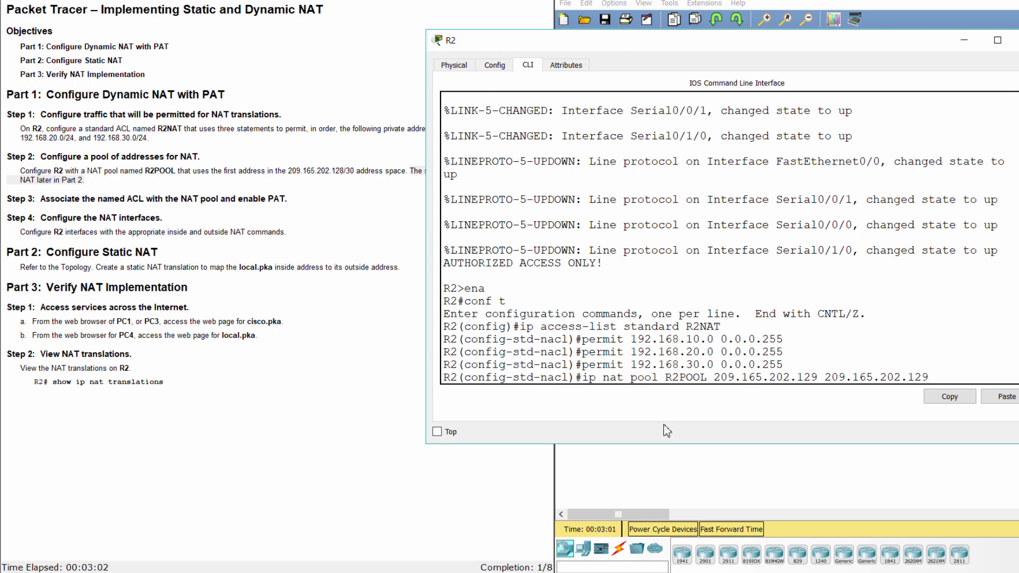
pyautogui.write(' netmask 255.2')
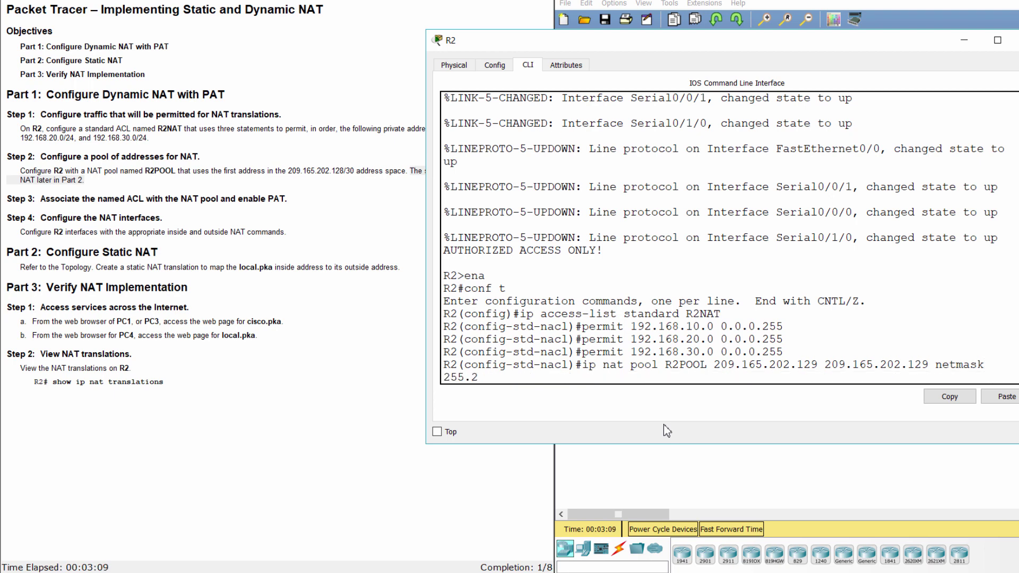
pyautogui.write('55.255.252')
pyautogui.moveTo(426, 343); pyautogui.dragTo(298, 341)
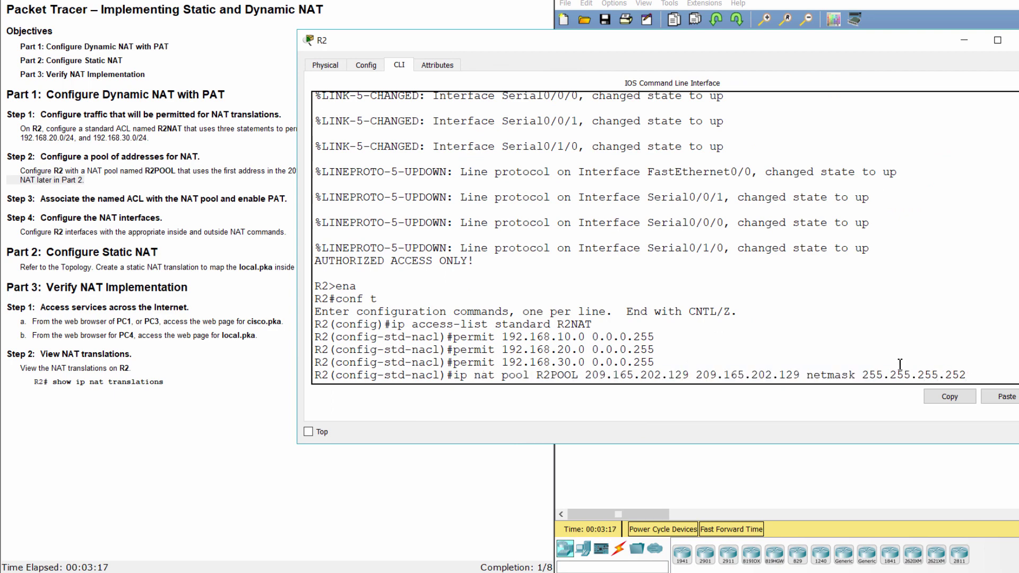
pyautogui.moveTo(807, 373); pyautogui.dragTo(533, 393)
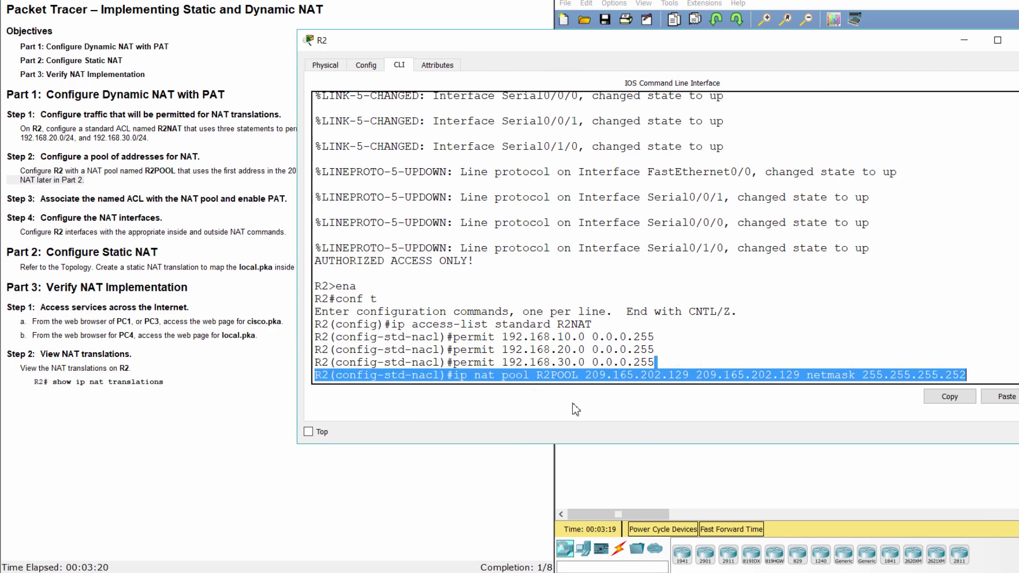
pyautogui.click(975, 376)
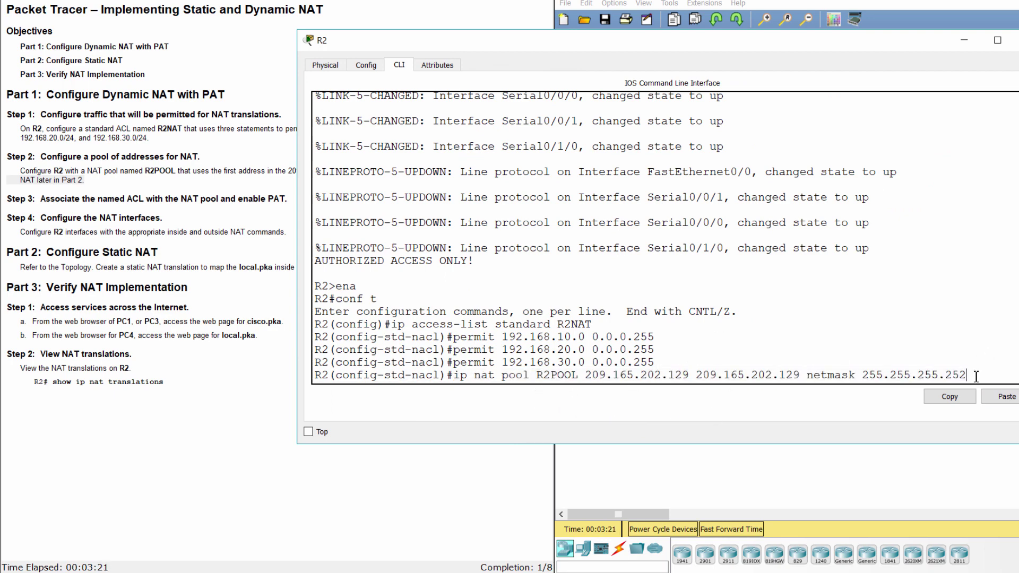
pyautogui.press('Return')
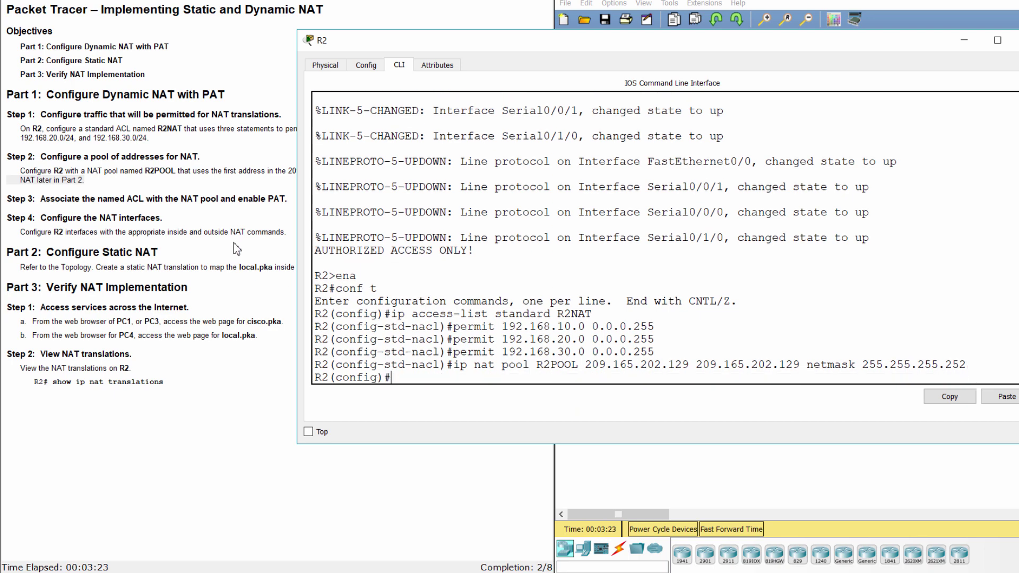
# Associate access list R2NAT with NAT pool R2POOL on R2 and enable PAT with the overload option.
pyautogui.click(234, 248)
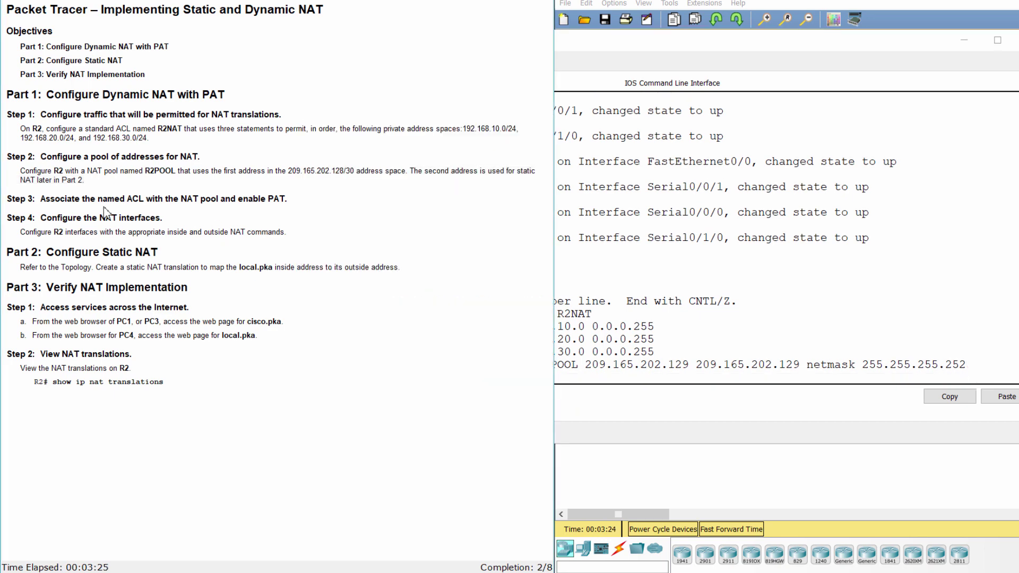
pyautogui.doubleClick(16, 198)
pyautogui.moveTo(63, 204); pyautogui.dragTo(301, 201)
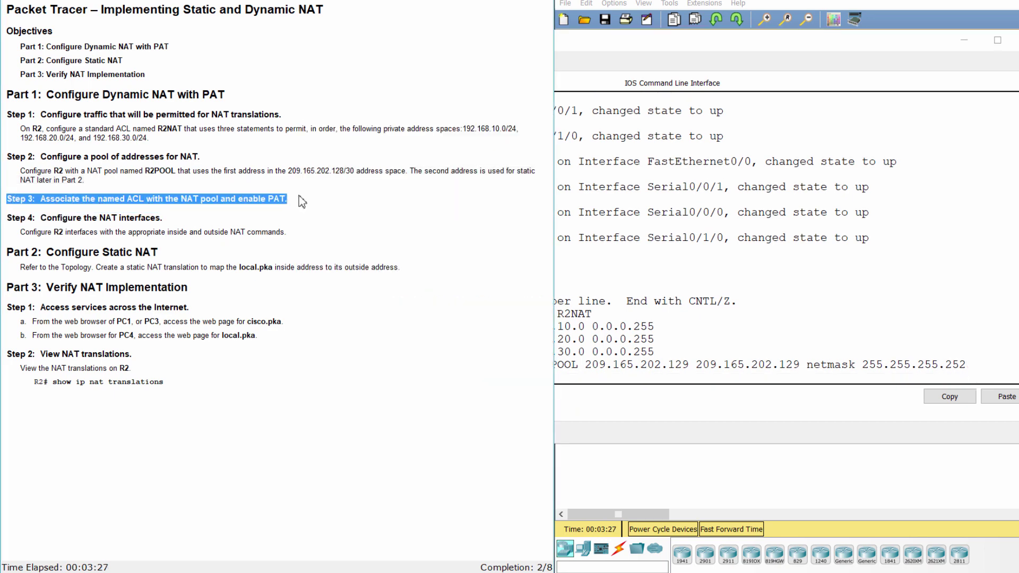
pyautogui.click(567, 373)
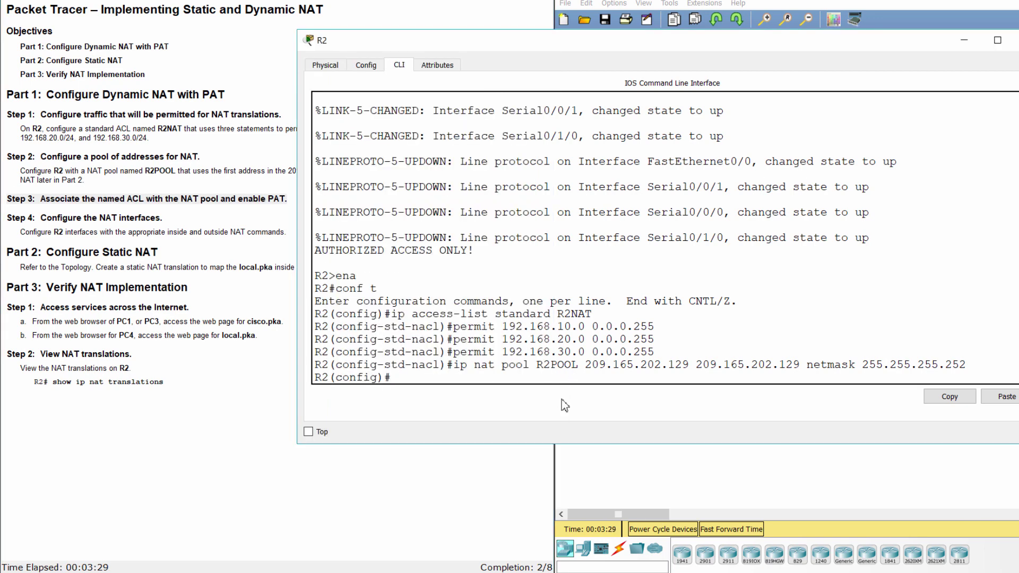
pyautogui.write('ip nat inside')
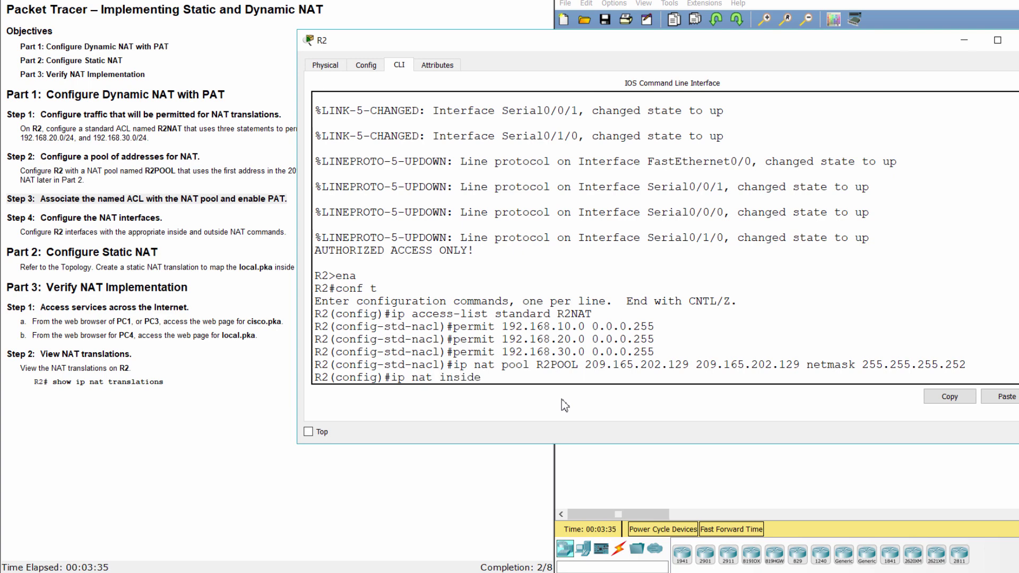
pyautogui.write(' source list')
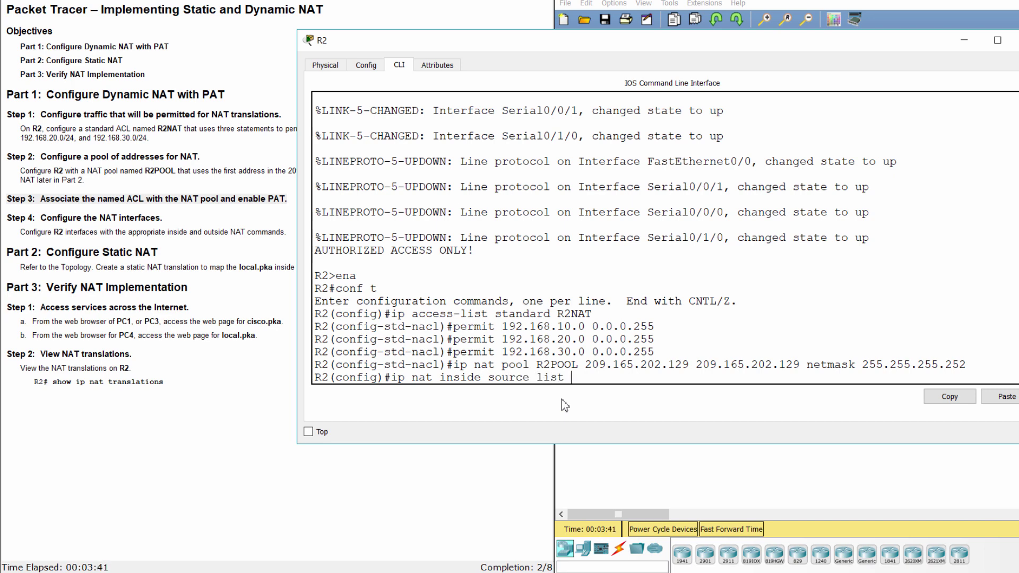
pyautogui.write(' R2NAT pool R2')
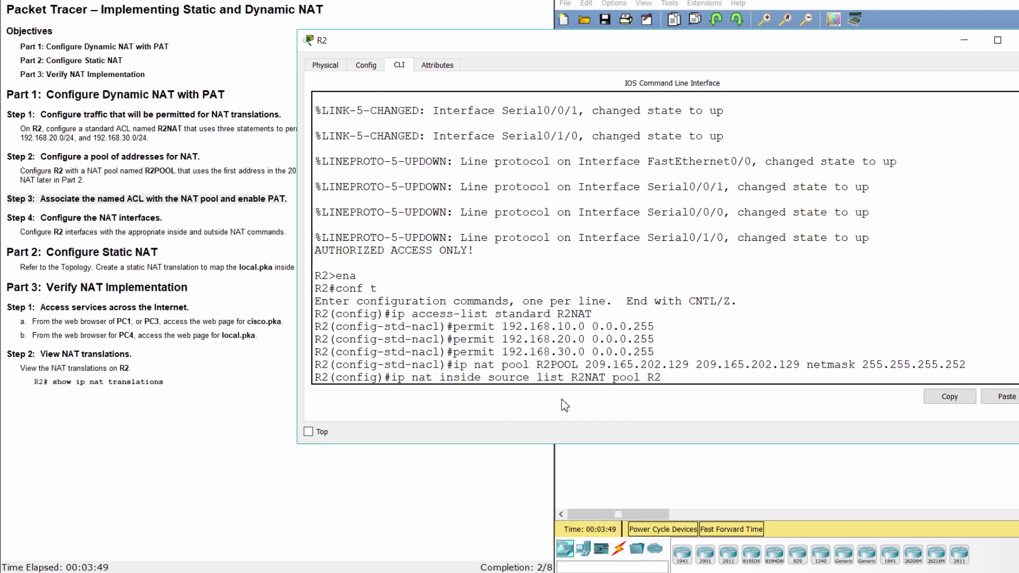
pyautogui.write('POOL overload')
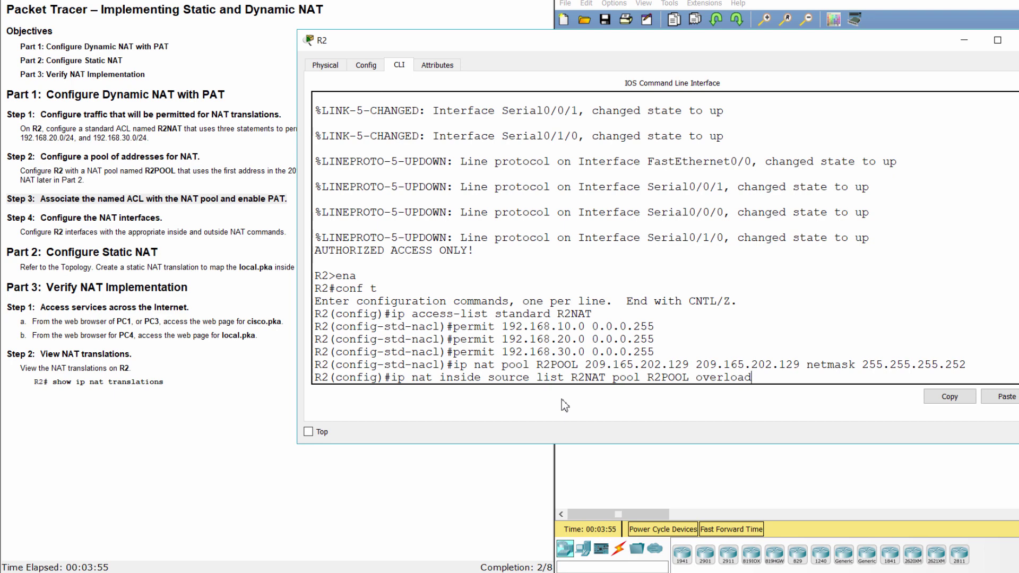
pyautogui.press('Return')
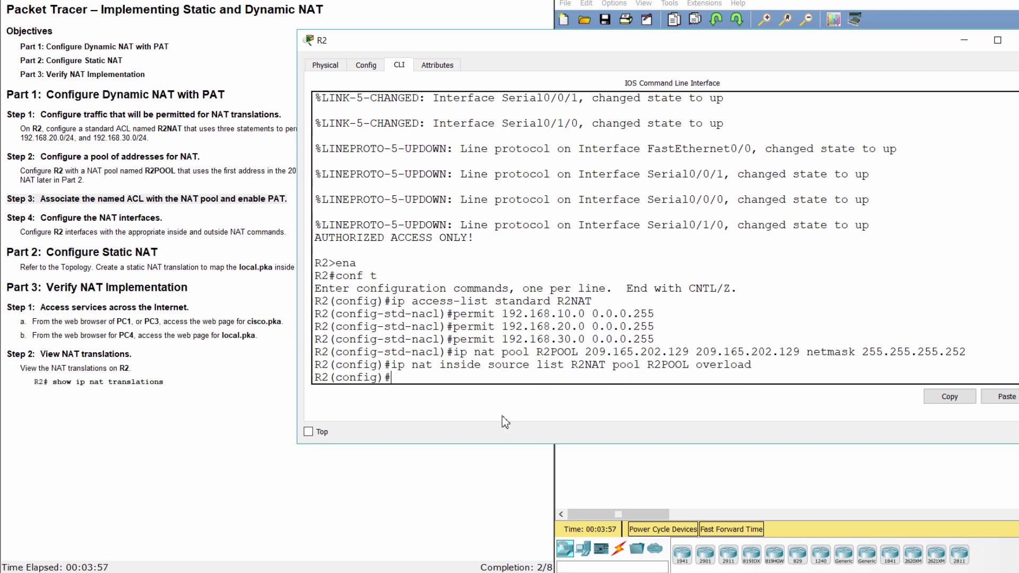
# Check the Step 4 instructions and R2's links in the topology, and configure interface s0/0/0 on R2 as NAT inside.
pyautogui.click(108, 338)
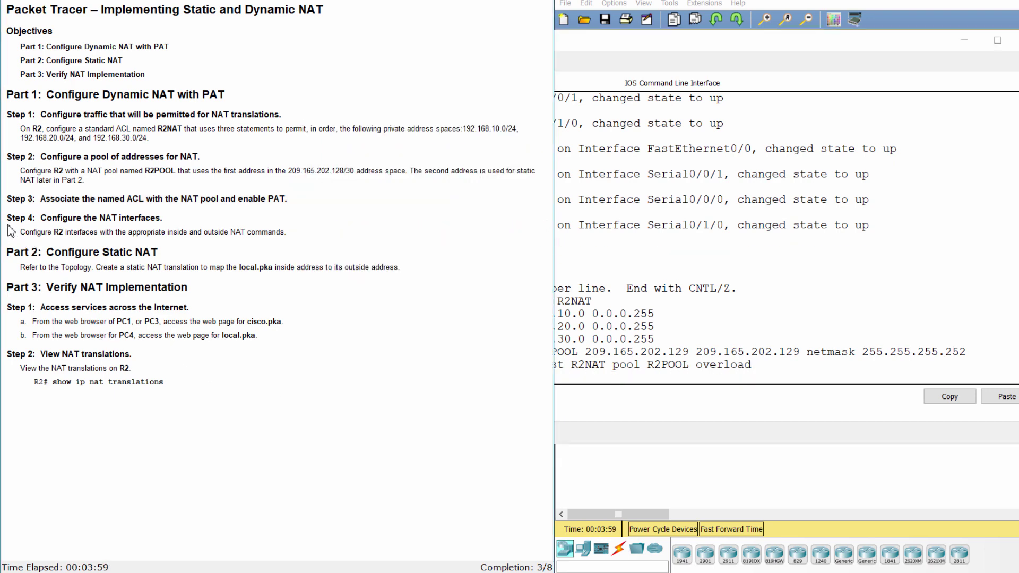
pyautogui.moveTo(7, 218); pyautogui.dragTo(186, 215)
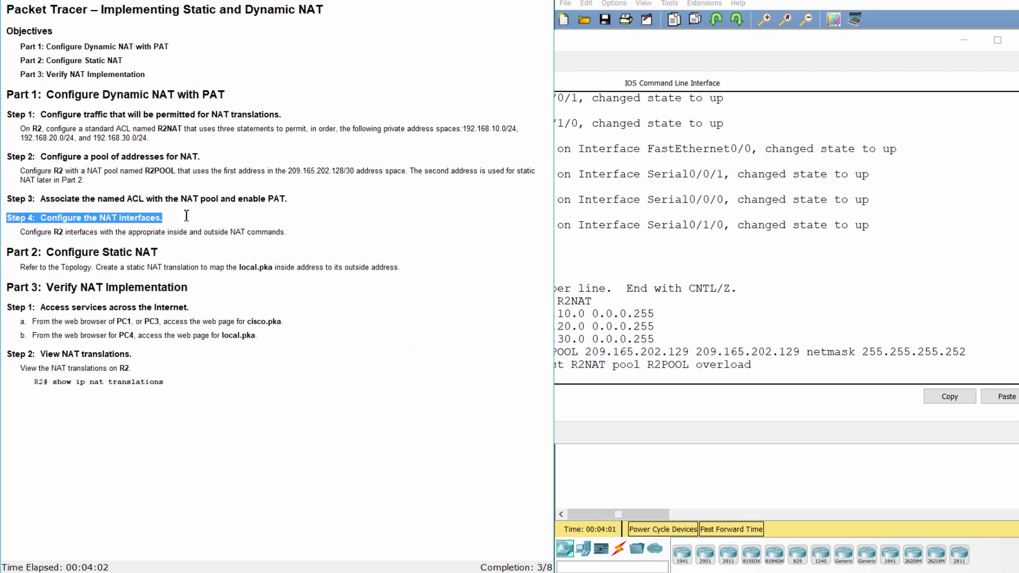
pyautogui.click(268, 237)
pyautogui.moveTo(18, 234); pyautogui.dragTo(300, 246)
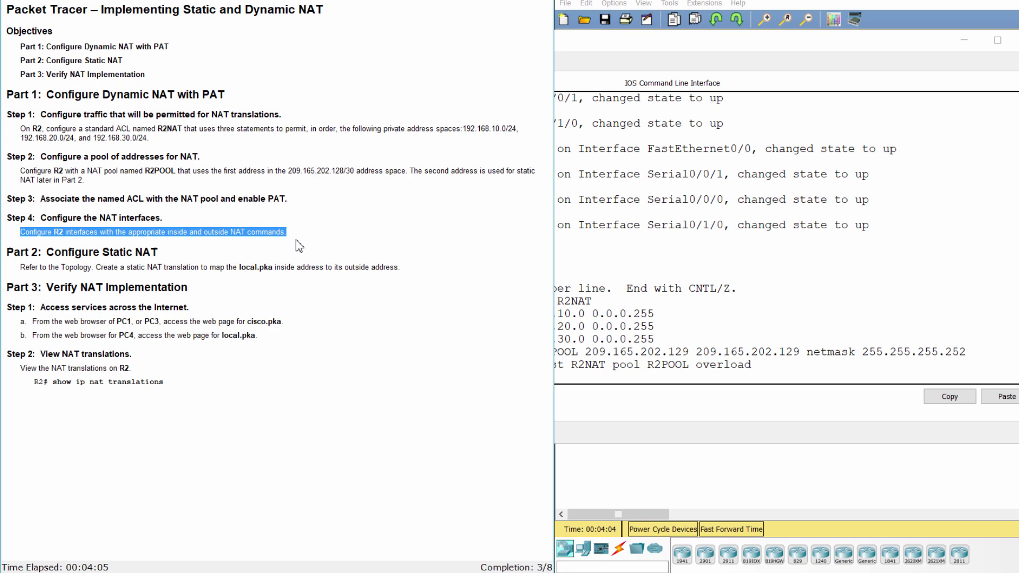
pyautogui.click(654, 463)
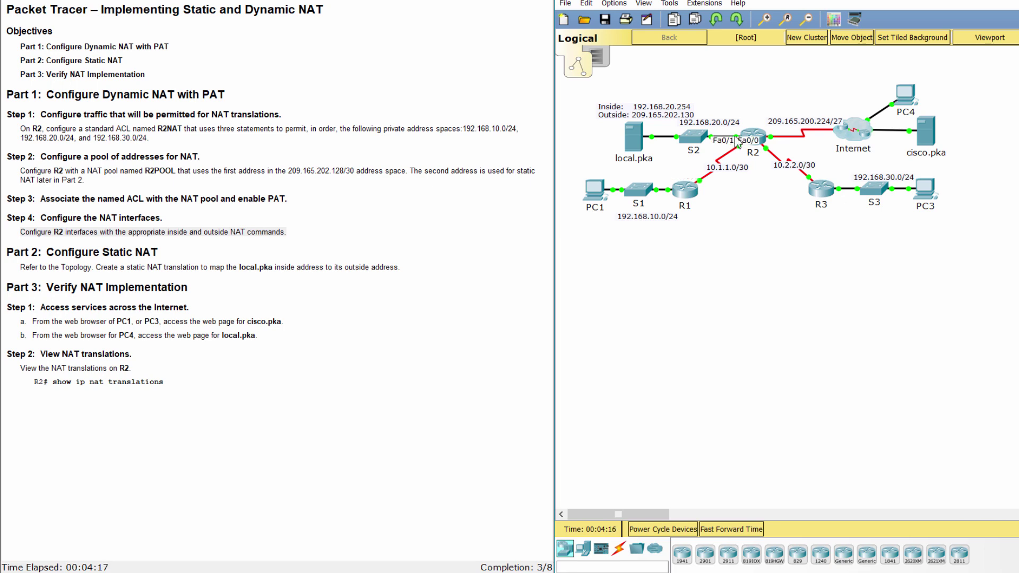
pyautogui.click(754, 139)
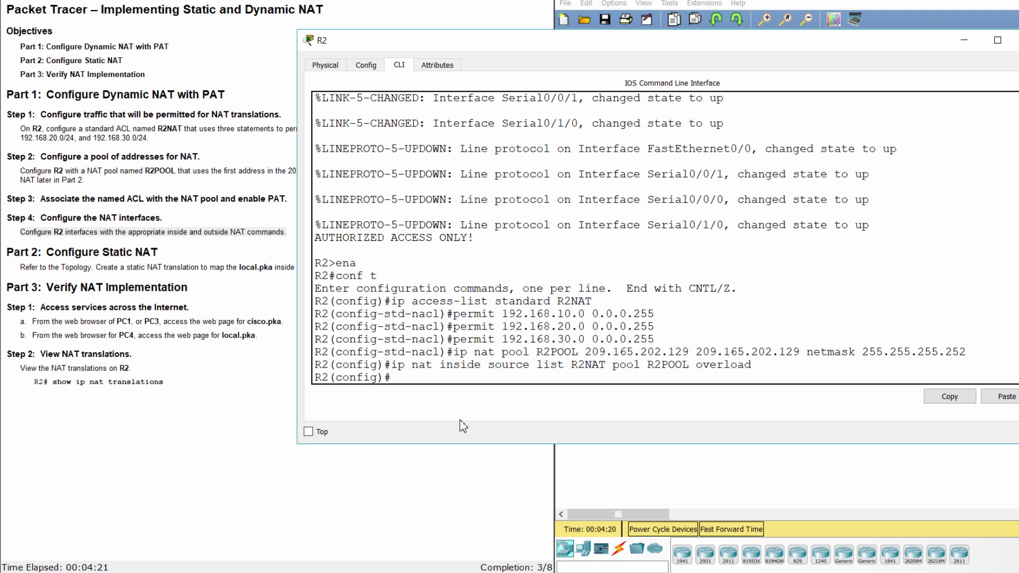
pyautogui.write('interface')
pyautogui.write(' s0/0')
pyautogui.write('/0')
pyautogui.write('ip ')
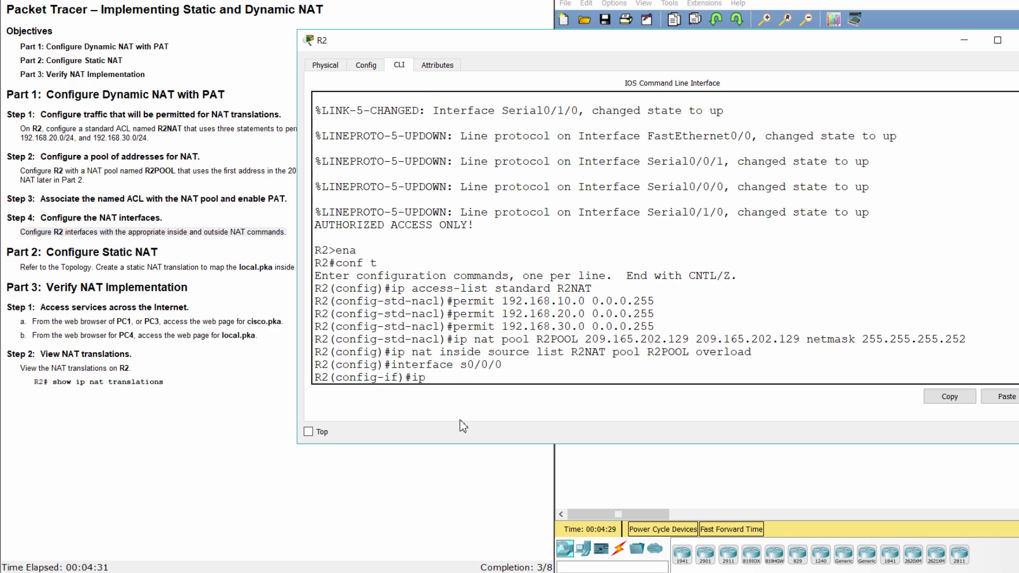
pyautogui.write('nat inside')
pyautogui.press('Return')
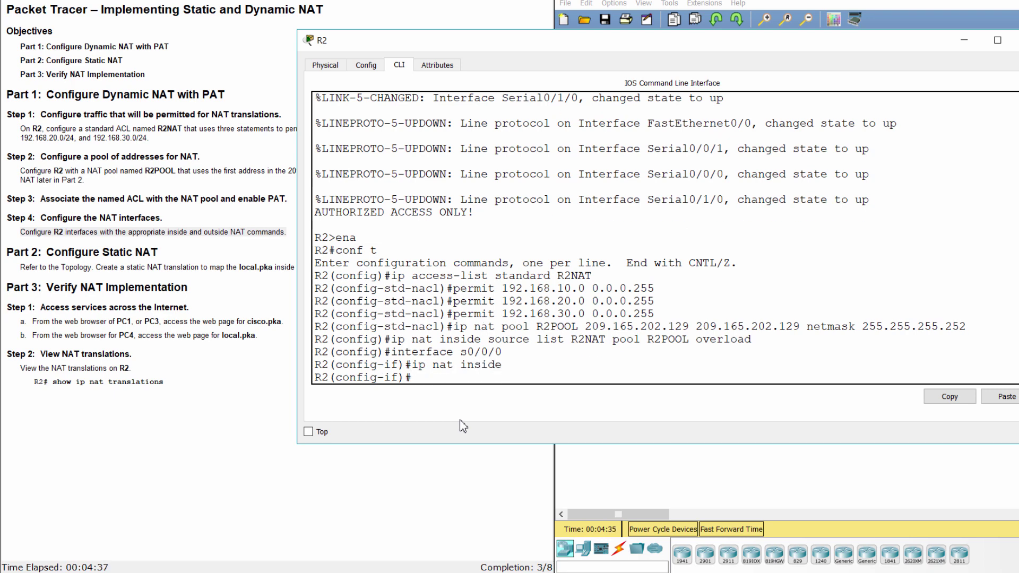
# Configure interfaces s0/0/1 and f0/0 on R2 as NAT inside interfaces.
pyautogui.write('int s0/0/1')
pyautogui.press('Return')
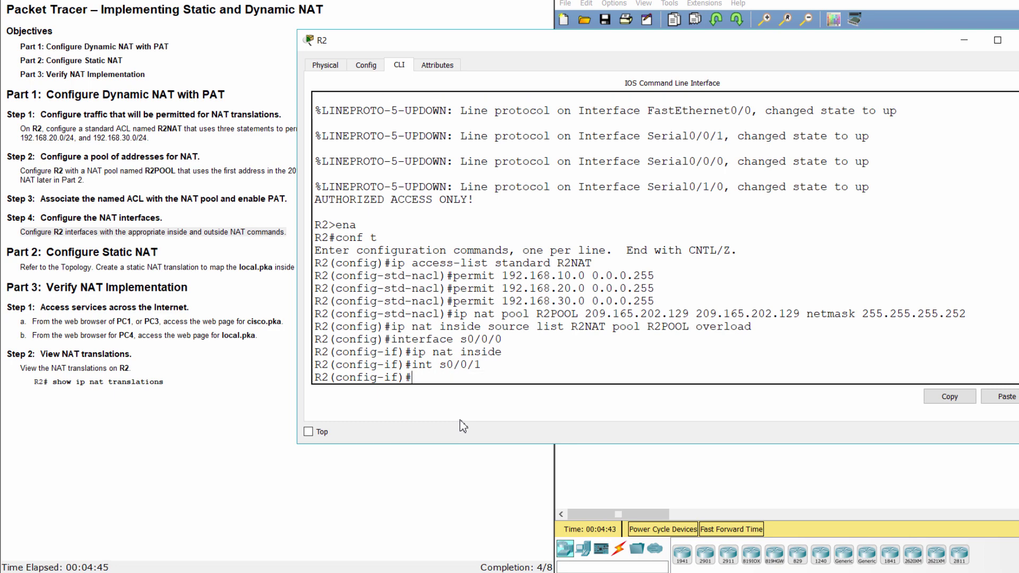
pyautogui.write('ip nat inside')
pyautogui.press('Return')
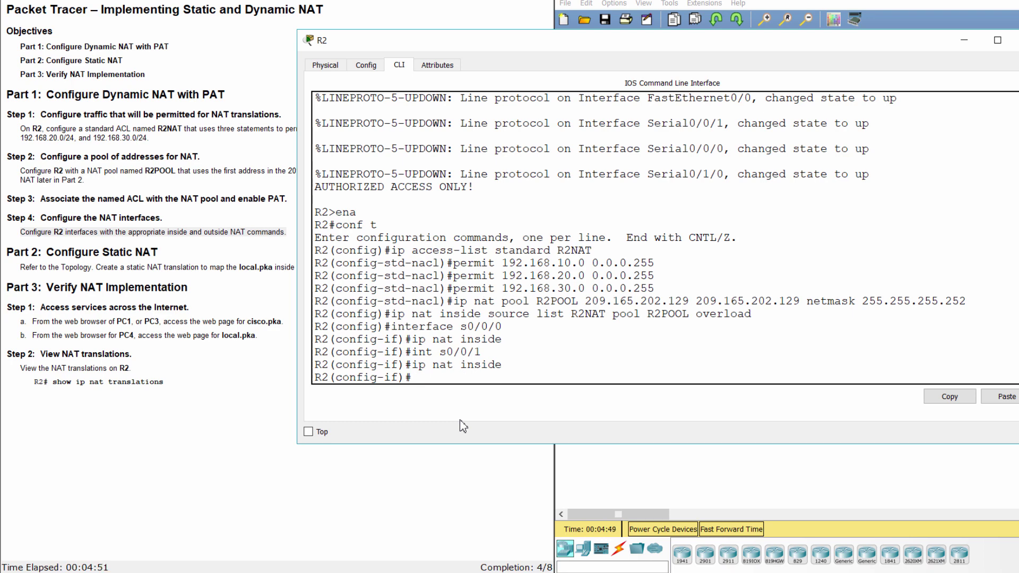
pyautogui.write('int f0/0')
pyautogui.press('Return')
pyautogui.write('i')
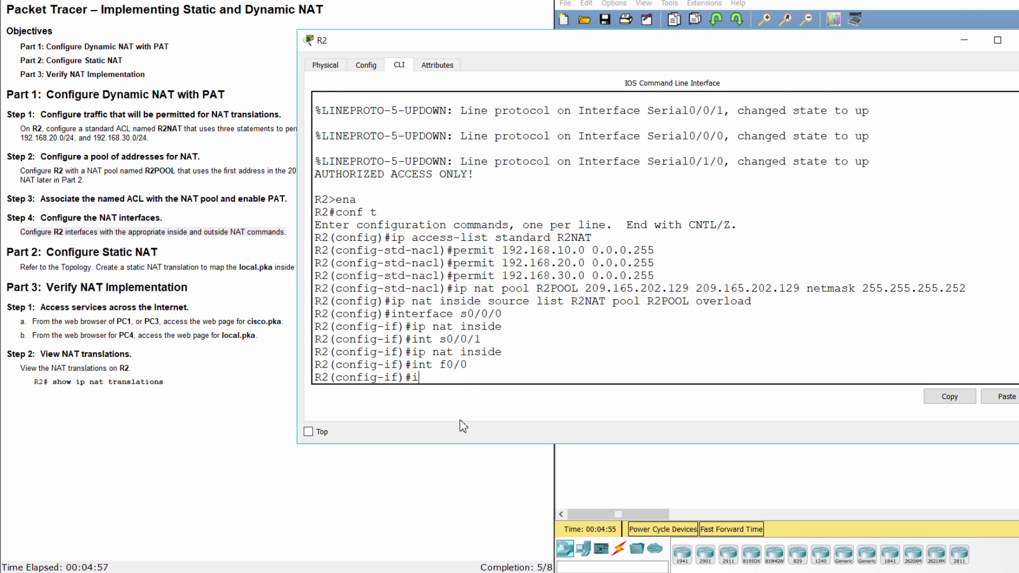
pyautogui.write('p nat inside')
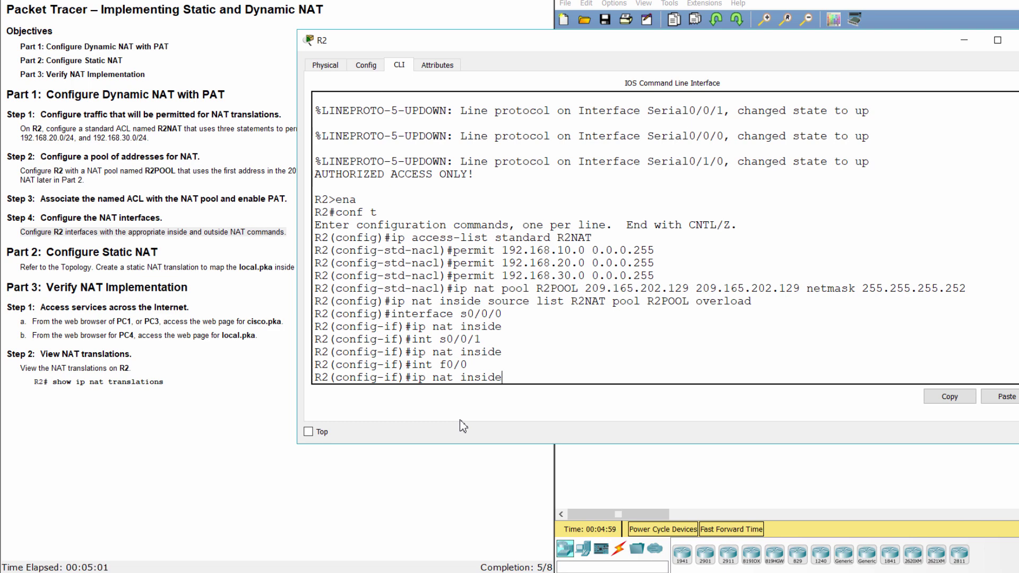
pyautogui.press('Return')
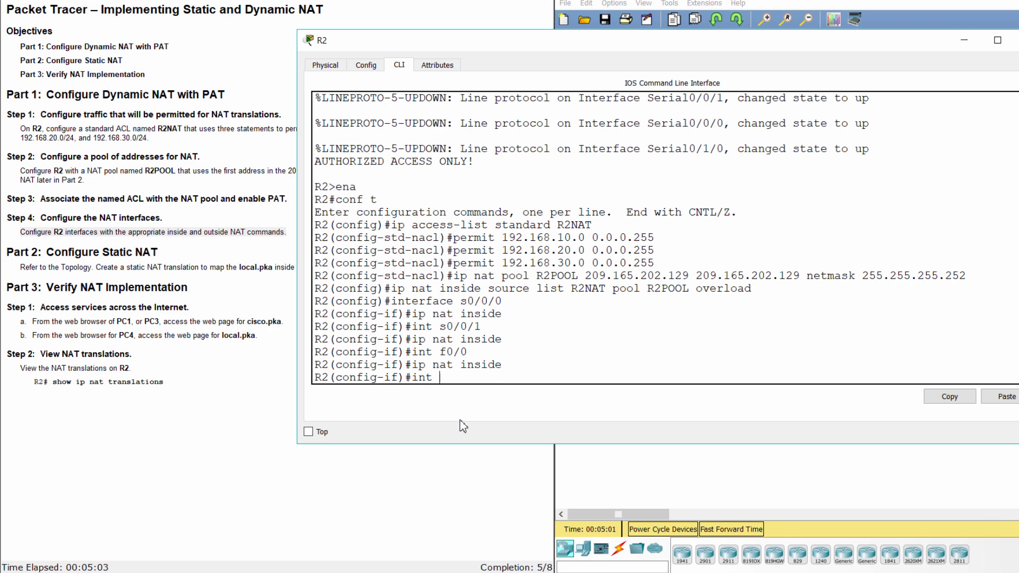
# Configure interface s0/1/0 on R2 as the NAT outside interface.
pyautogui.write('int s0/1/0')
pyautogui.press('Return')
pyautogui.write('ip na')
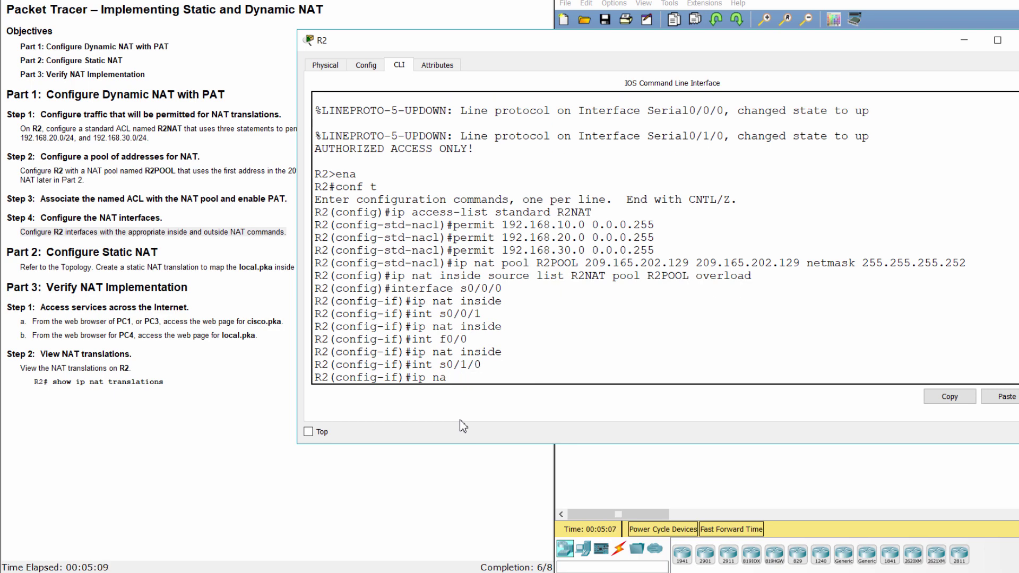
pyautogui.write('t outside')
pyautogui.press('Return')
# Create a static NAT translation on R2 mapping local.pka's inside address 192.168.20.254 to outside address 209.165.202.130, checking both against the topology.
pyautogui.click(446, 475)
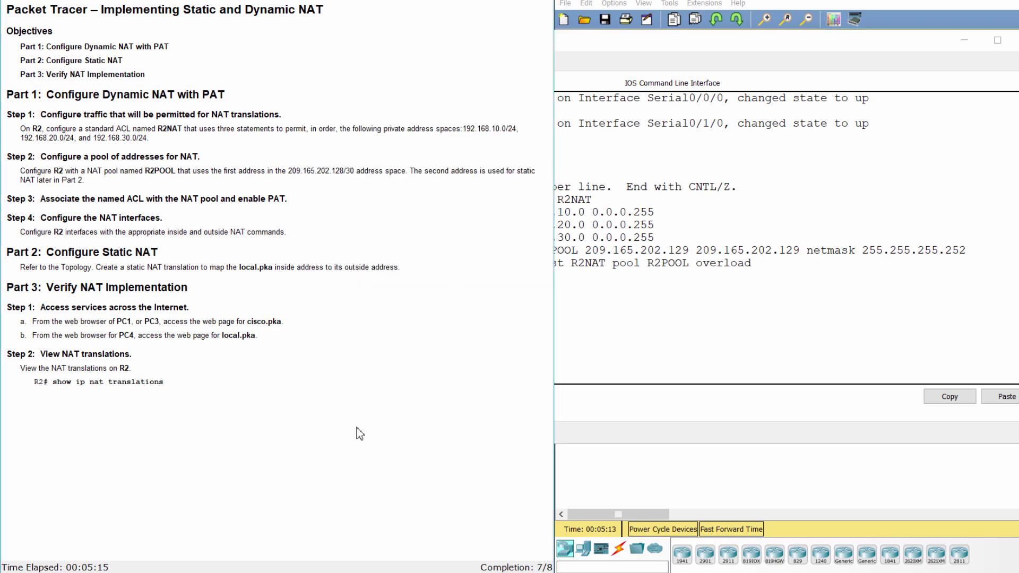
pyautogui.moveTo(7, 253); pyautogui.dragTo(162, 255)
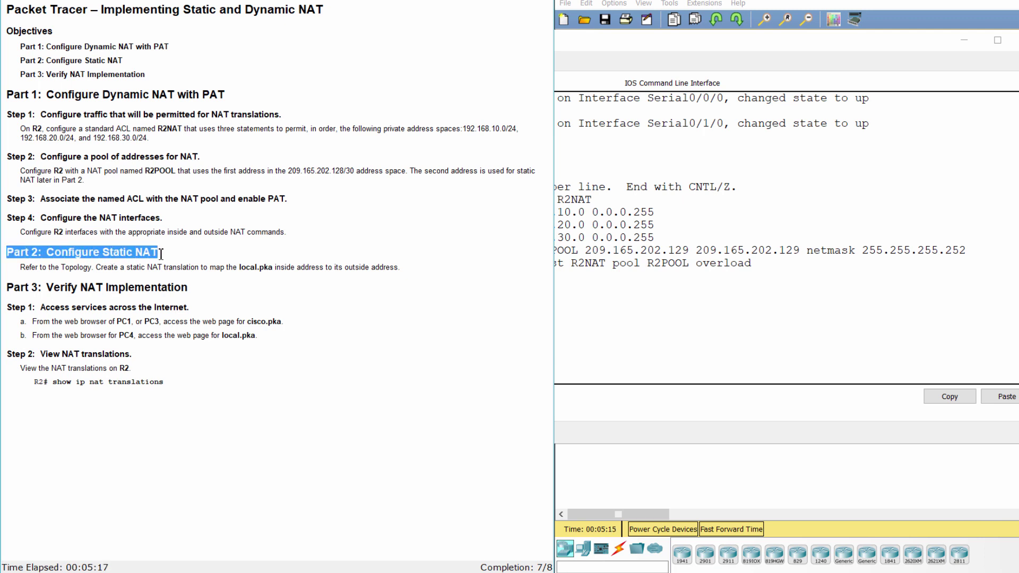
pyautogui.click(191, 260)
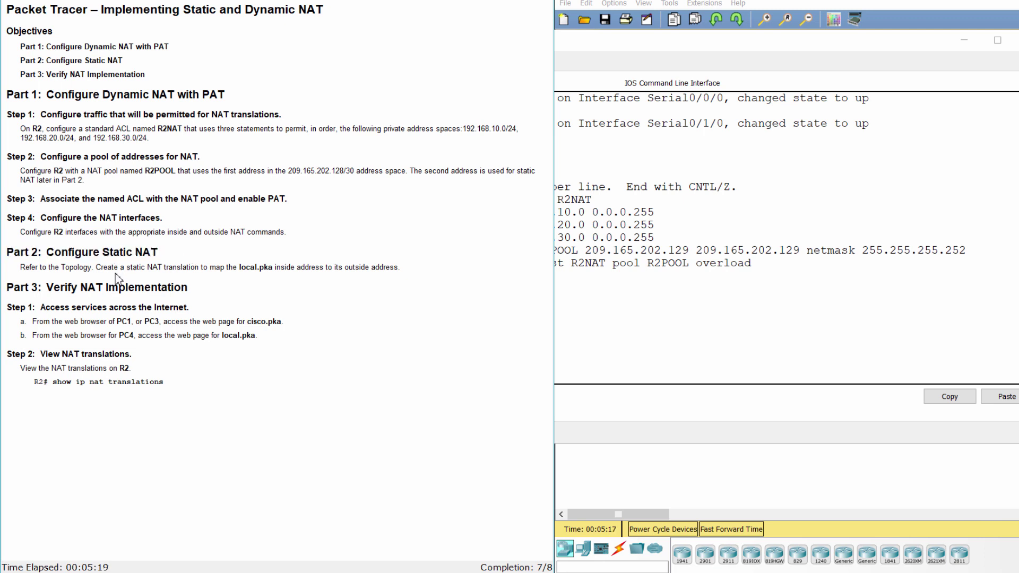
pyautogui.moveTo(95, 268); pyautogui.dragTo(403, 267)
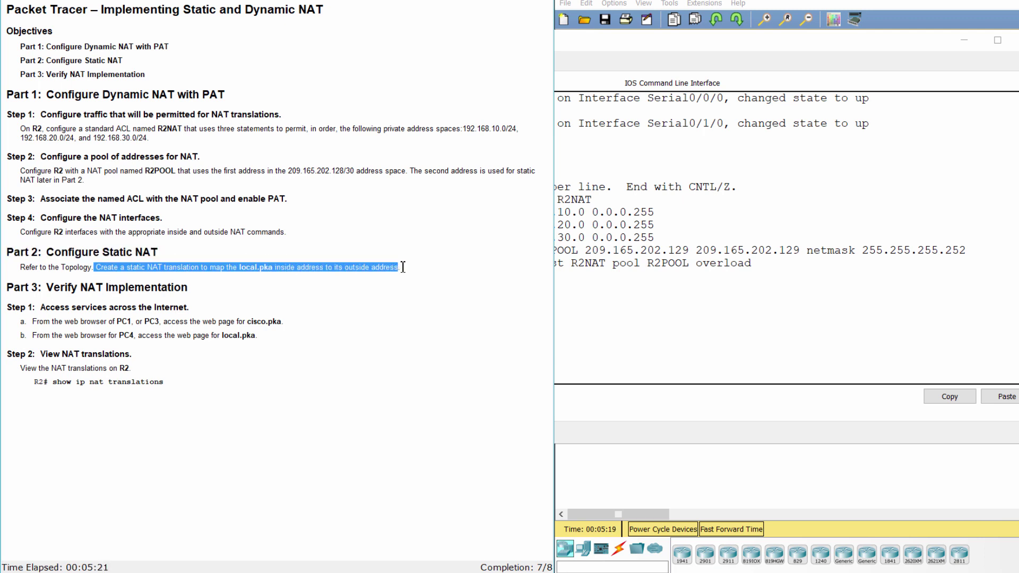
pyautogui.click(598, 378)
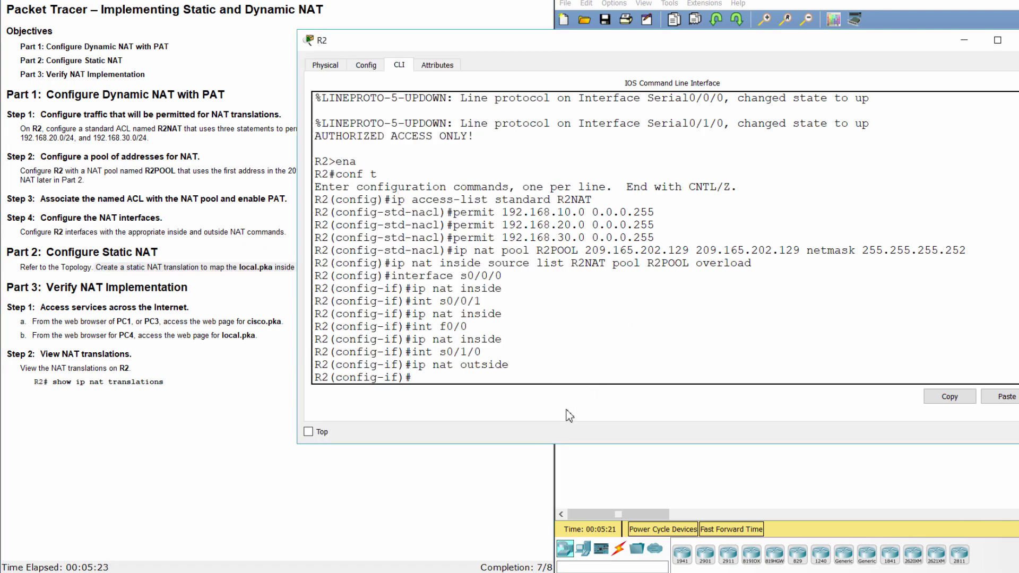
pyautogui.write('ip nat inside source')
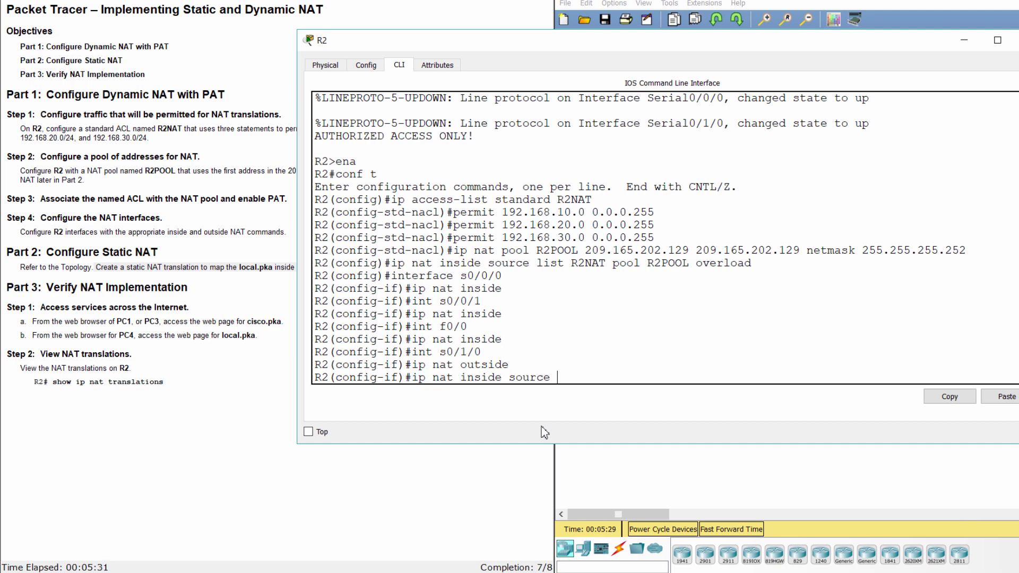
pyautogui.write(' static 192.168.20.')
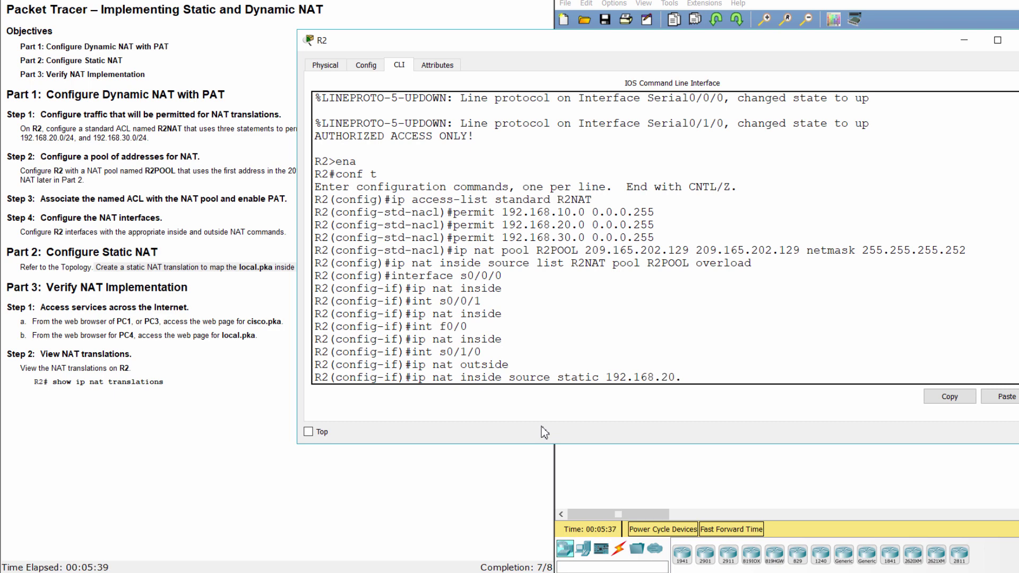
pyautogui.write('254 209.165.202.1')
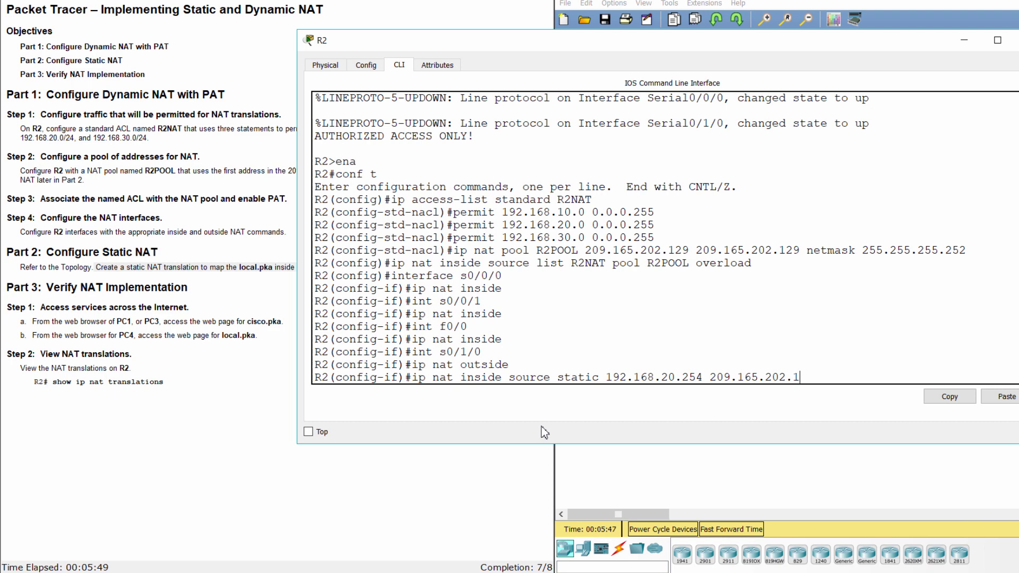
pyautogui.write('30')
pyautogui.moveTo(814, 376); pyautogui.dragTo(606, 375)
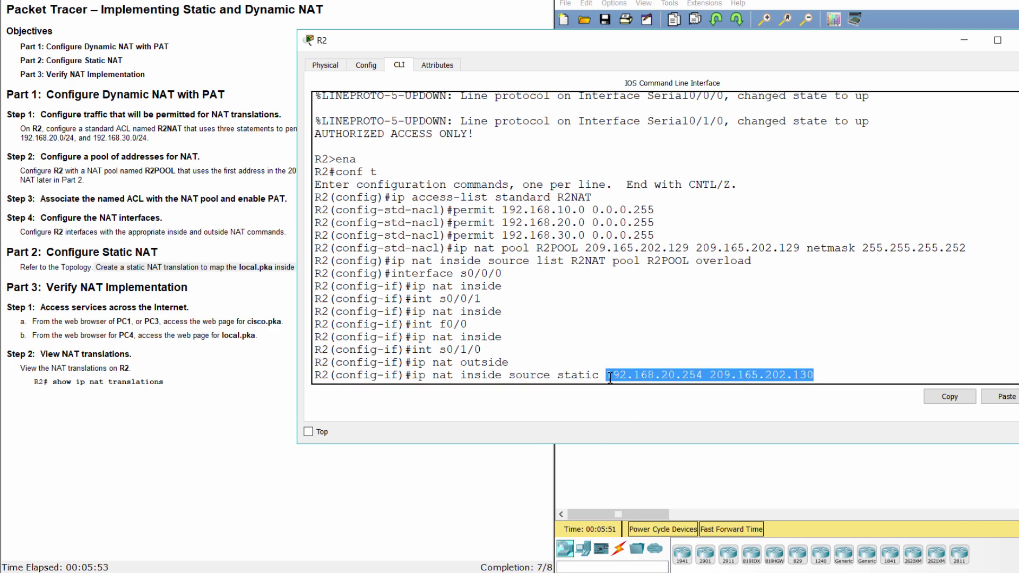
pyautogui.click(702, 460)
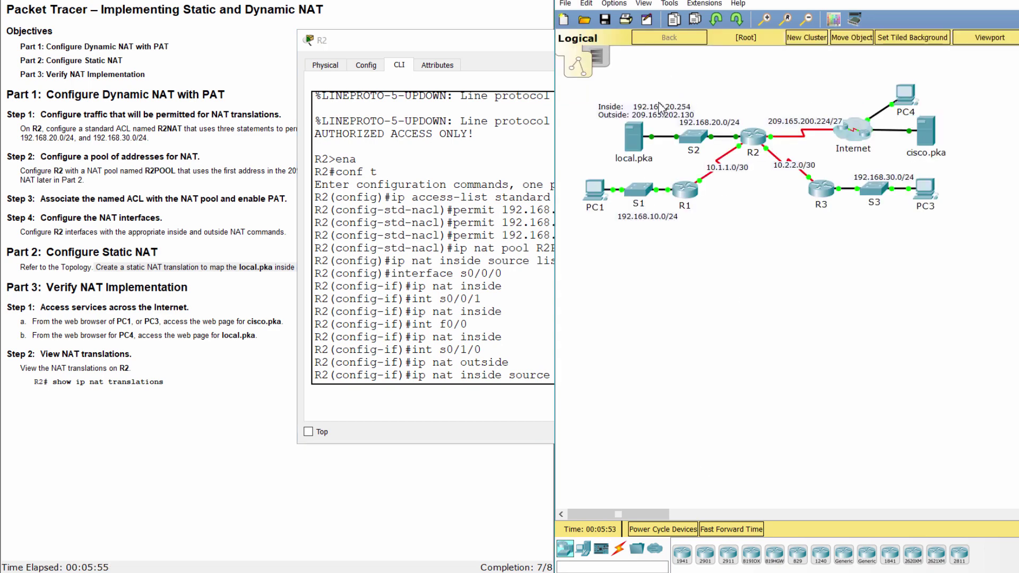
pyautogui.click(482, 419)
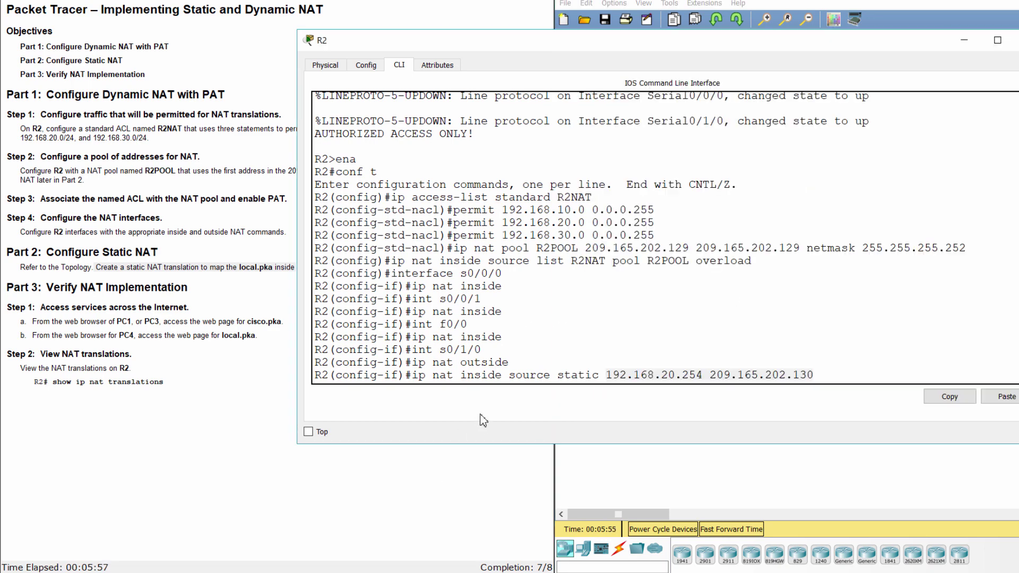
pyautogui.click(832, 378)
pyautogui.press('Return')
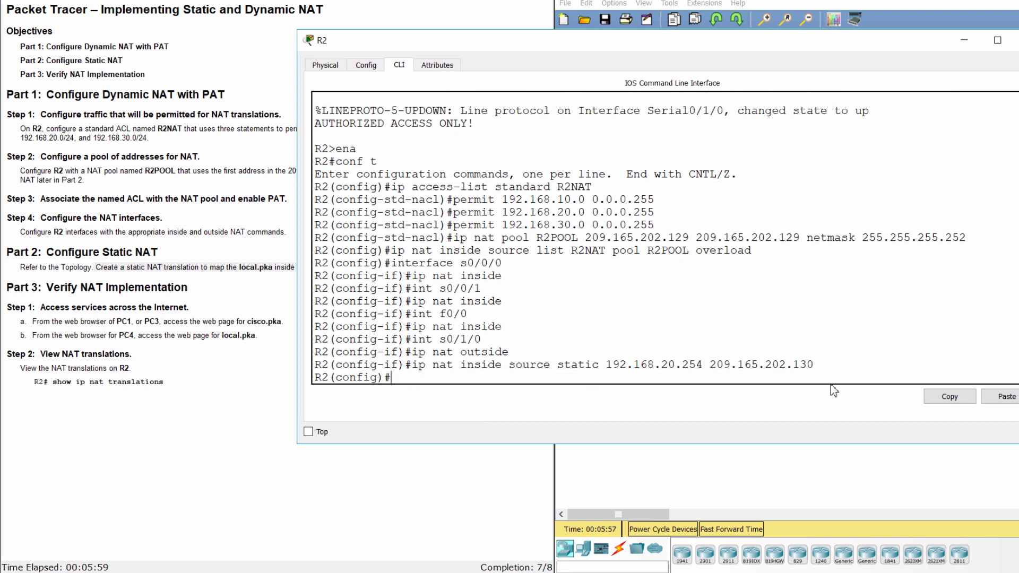
# Display R2's running configuration from configuration mode and page through it to the end to review the NAT settings.
pyautogui.write('do show run')
pyautogui.press('Return')
pyautogui.press('space')
pyautogui.press('space')
pyautogui.press('space')
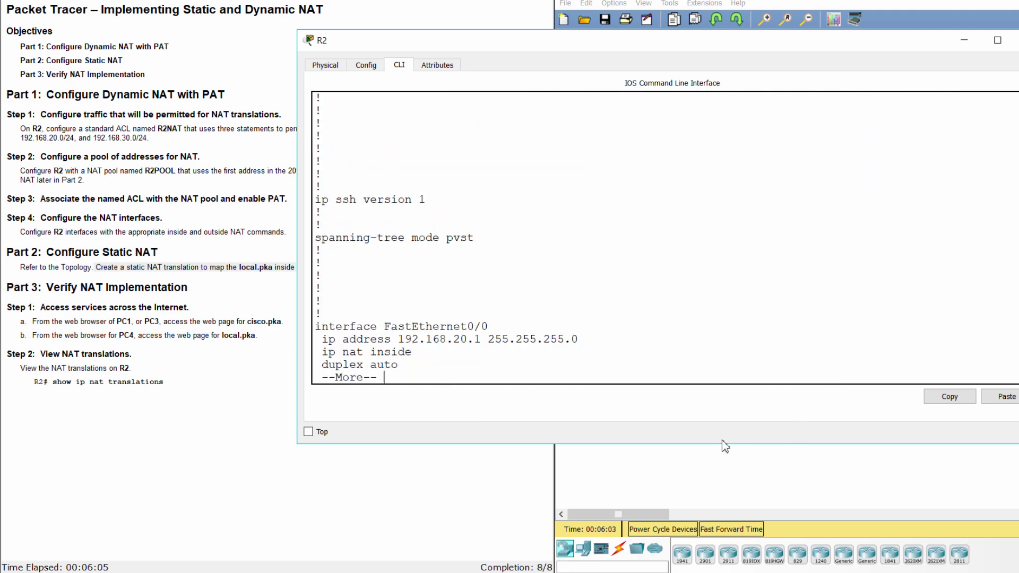
pyautogui.press('space')
pyautogui.press('space')
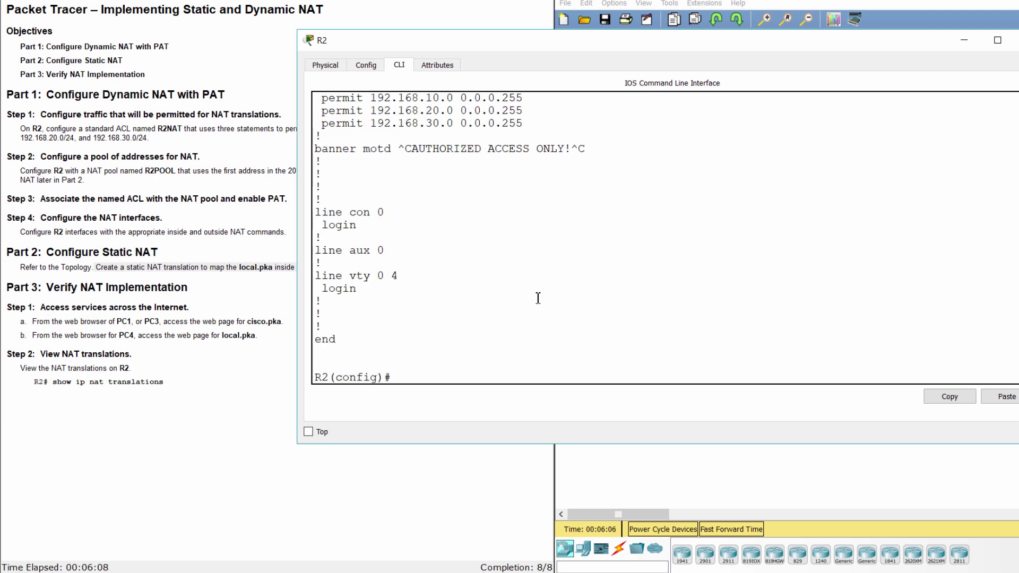
# Review the R2NAT access list and the NAT pool, overload and static translation statements in R2's running configuration output.
pyautogui.scroll(3, 536, 296)
pyautogui.moveTo(317, 197); pyautogui.dragTo(542, 236)
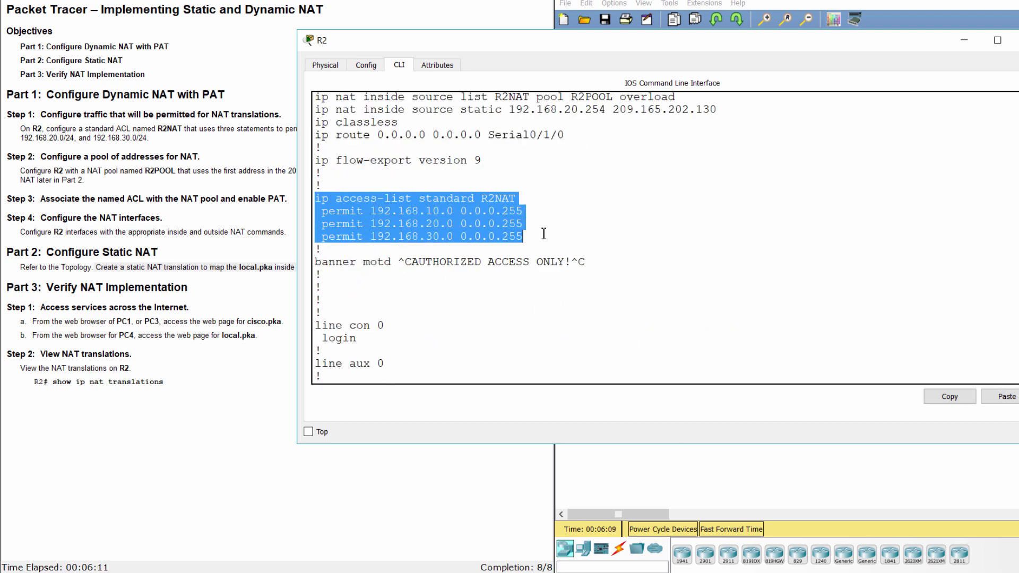
pyautogui.scroll(3, 543, 235)
pyautogui.moveTo(317, 200); pyautogui.dragTo(734, 229)
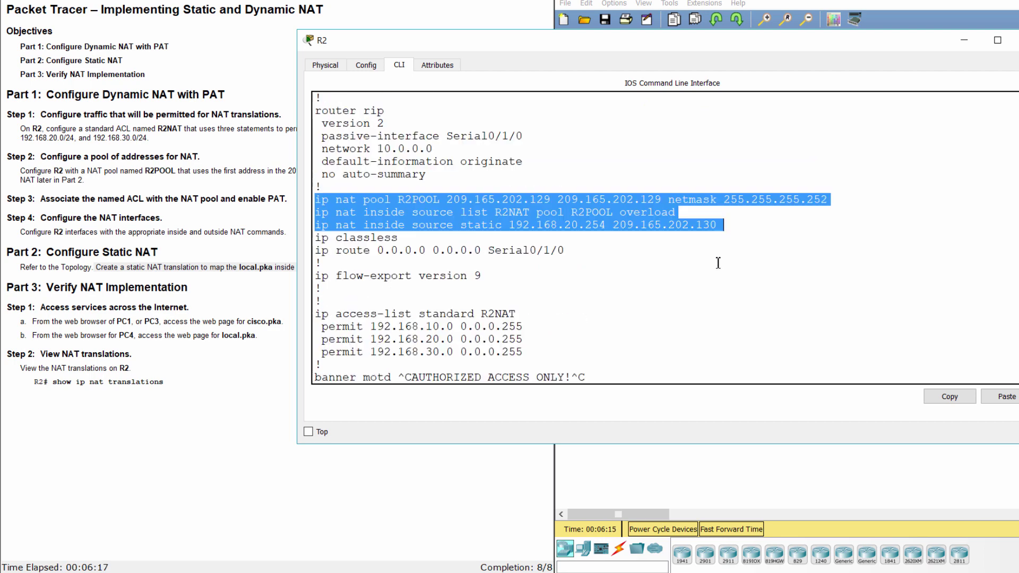
# Examine the NAT inside and outside assignments of Serial0/0/0, Serial0/0/1, Serial0/1/0 and FastEthernet0/0 in R2's running configuration output.
pyautogui.scroll(6, 718, 263)
pyautogui.scroll(2, 660, 254)
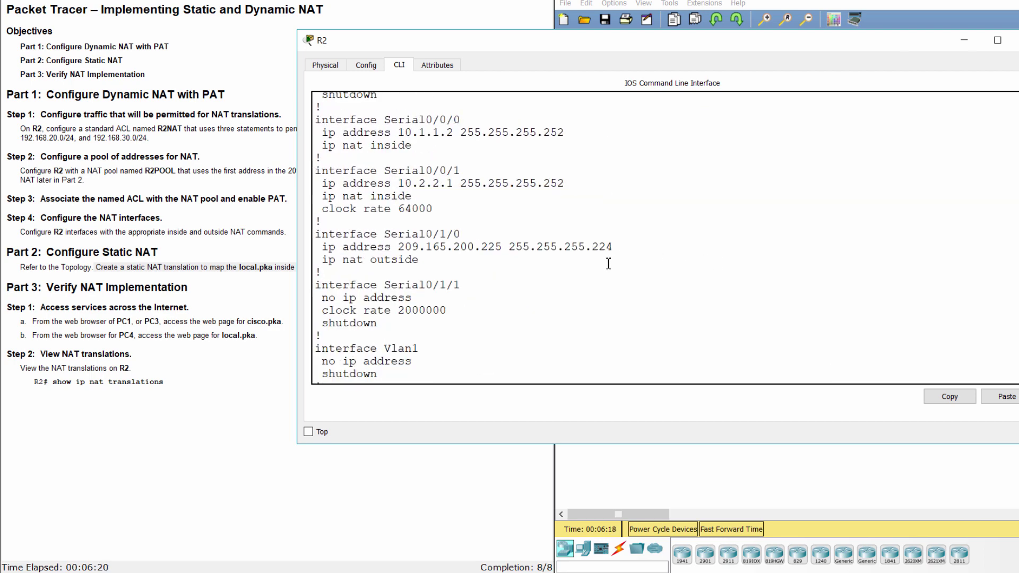
pyautogui.scroll(2, 608, 264)
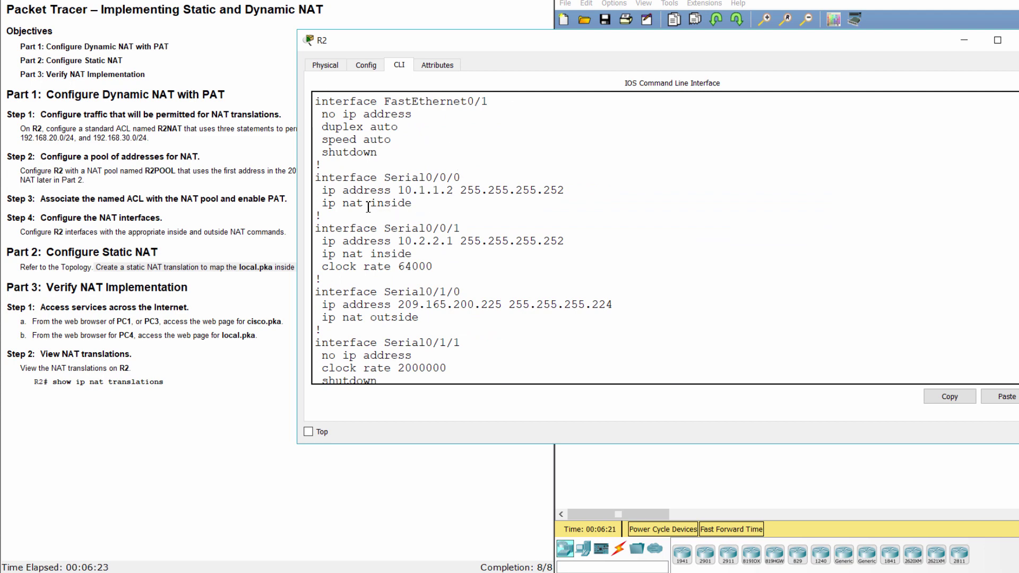
pyautogui.moveTo(321, 175); pyautogui.dragTo(468, 175)
pyautogui.moveTo(322, 203); pyautogui.dragTo(414, 203)
pyautogui.moveTo(316, 228); pyautogui.dragTo(461, 229)
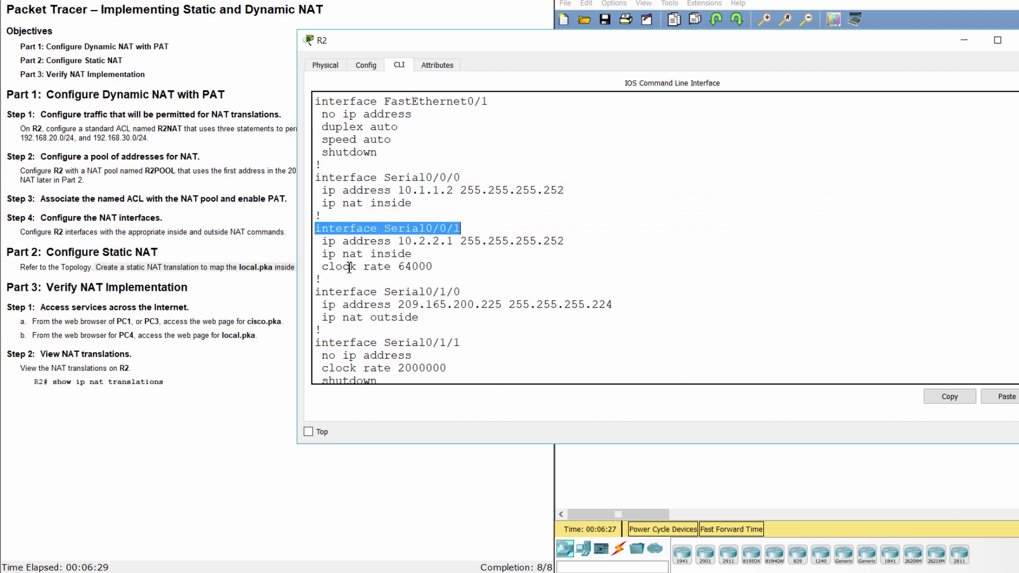
pyautogui.moveTo(323, 254); pyautogui.dragTo(413, 255)
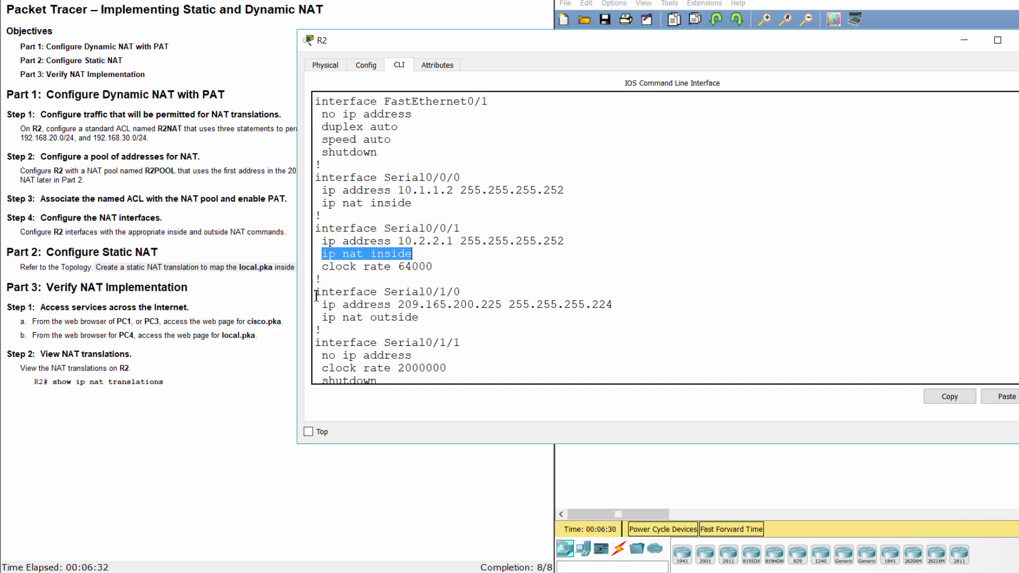
pyautogui.moveTo(317, 296); pyautogui.dragTo(479, 300)
pyautogui.moveTo(321, 318); pyautogui.dragTo(442, 323)
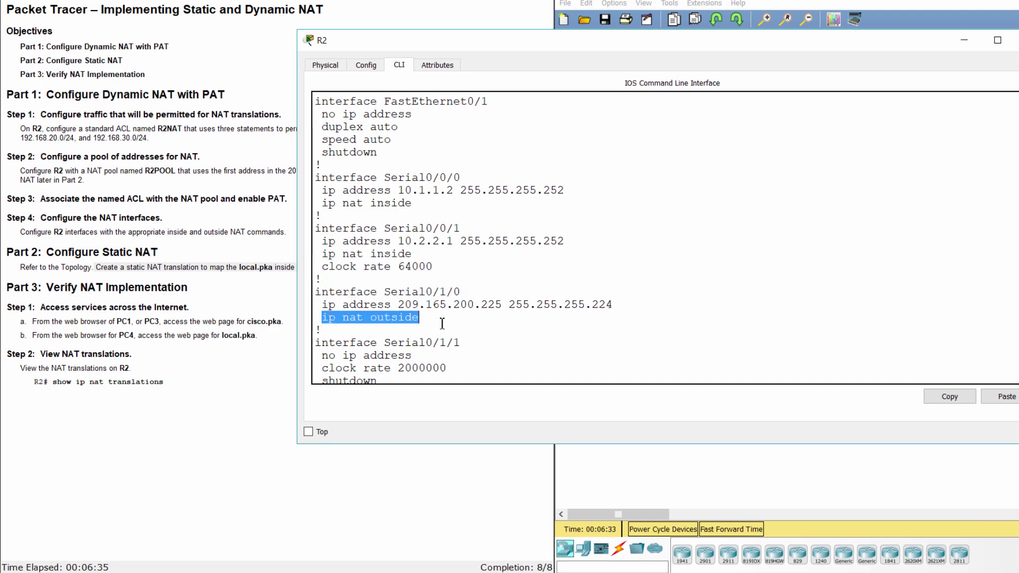
pyautogui.scroll(5, 442, 323)
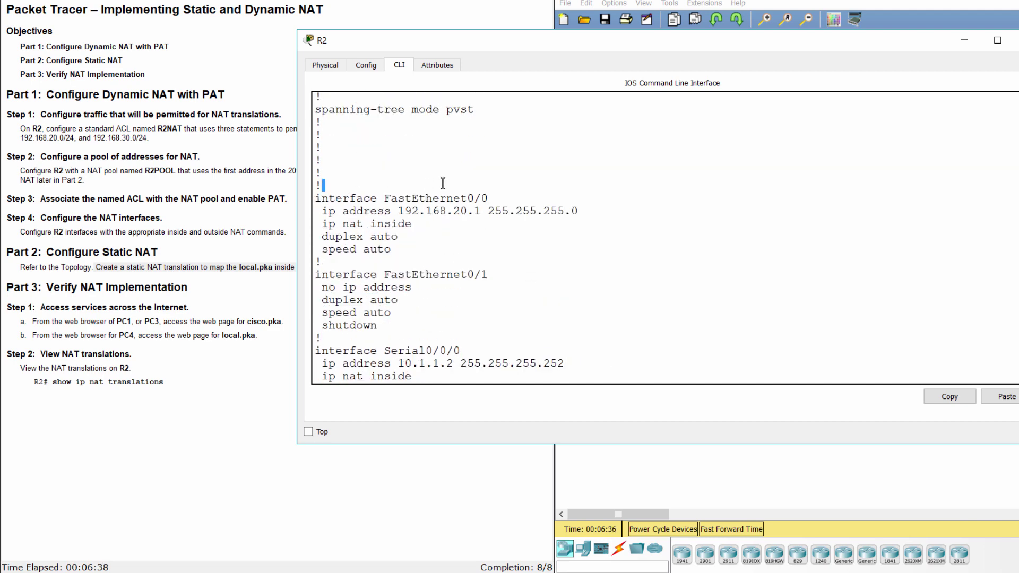
pyautogui.moveTo(442, 183); pyautogui.dragTo(494, 196)
pyautogui.moveTo(417, 225); pyautogui.dragTo(323, 225)
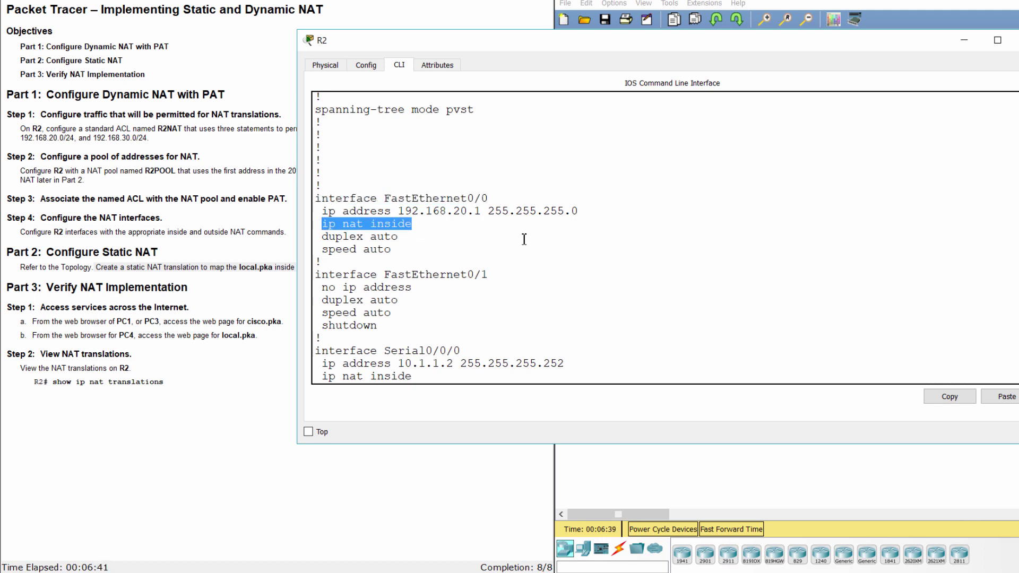
# Read the Part 3 instructions on verifying NAT by accessing services across the Internet.
pyautogui.click(65, 302)
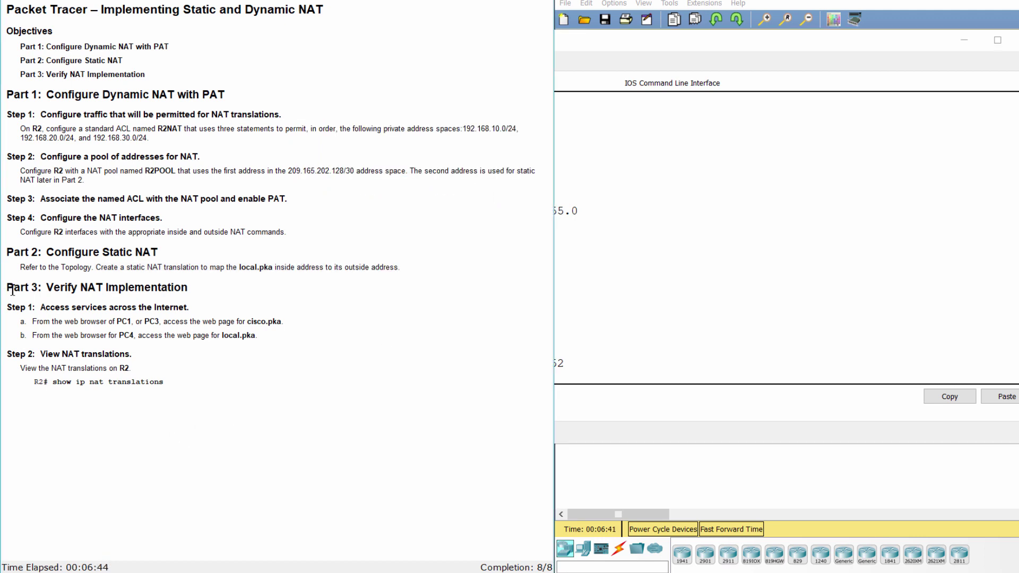
pyautogui.moveTo(7, 290); pyautogui.dragTo(199, 287)
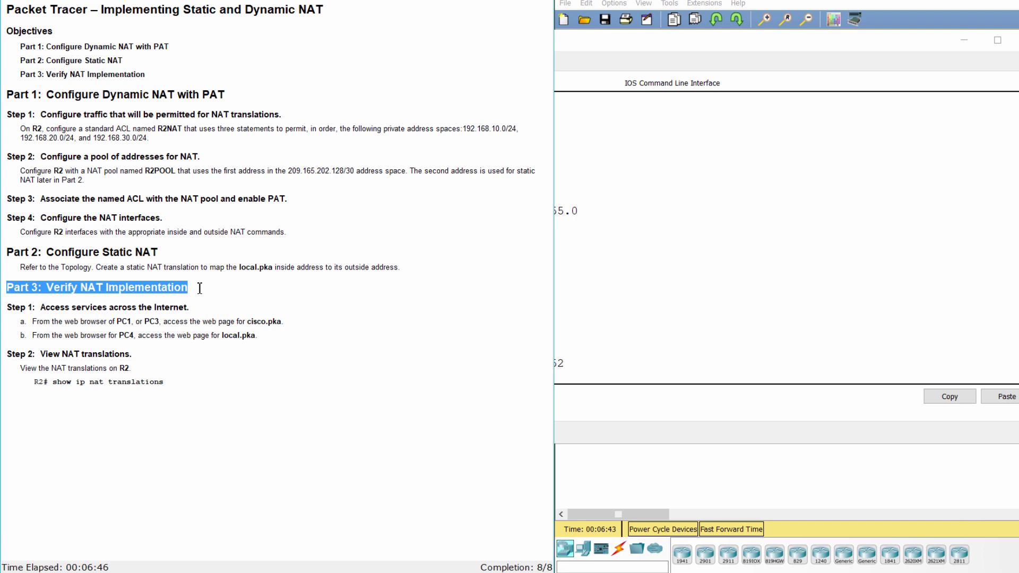
pyautogui.click(232, 306)
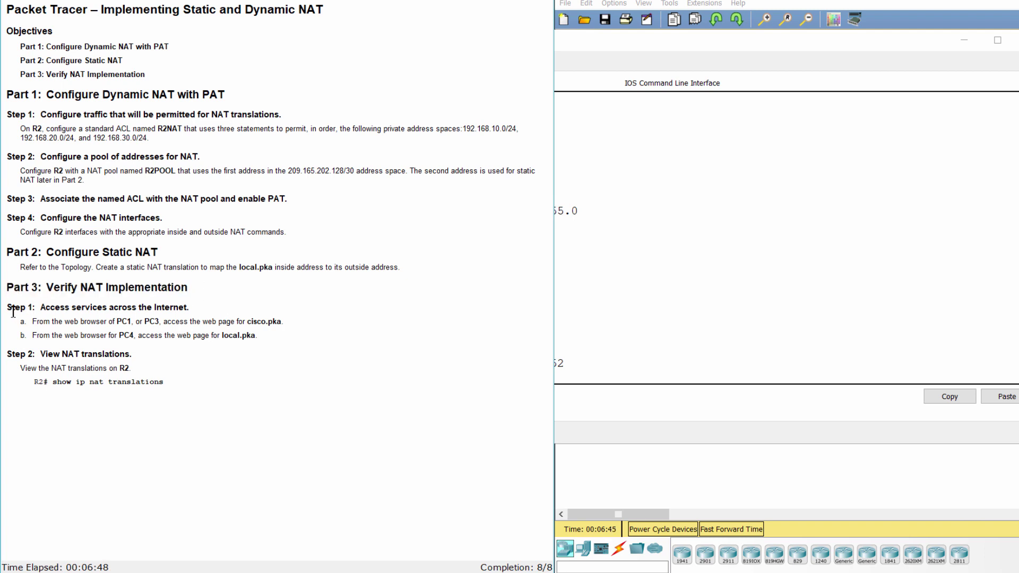
pyautogui.moveTo(8, 307); pyautogui.dragTo(198, 308)
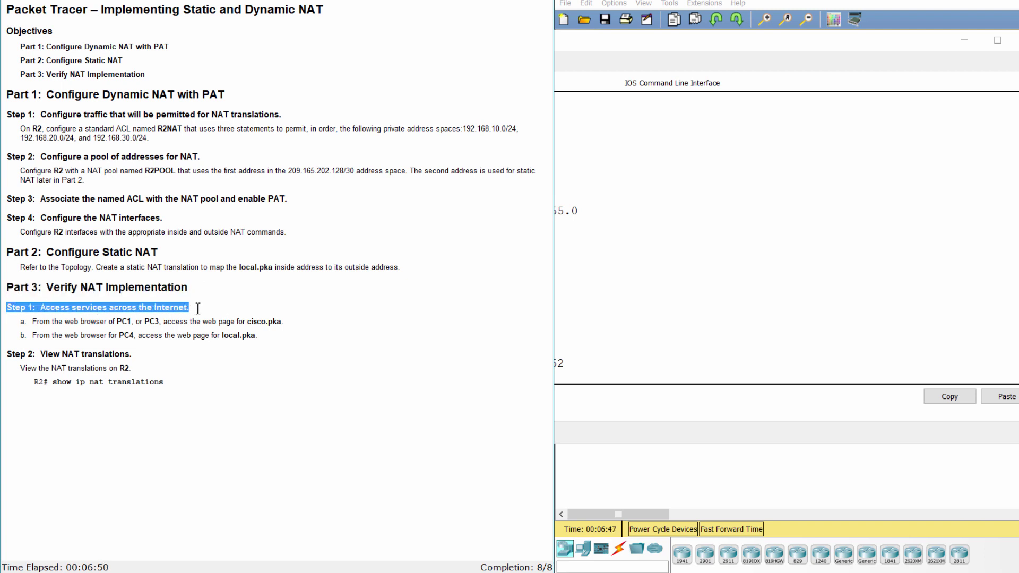
pyautogui.click(220, 311)
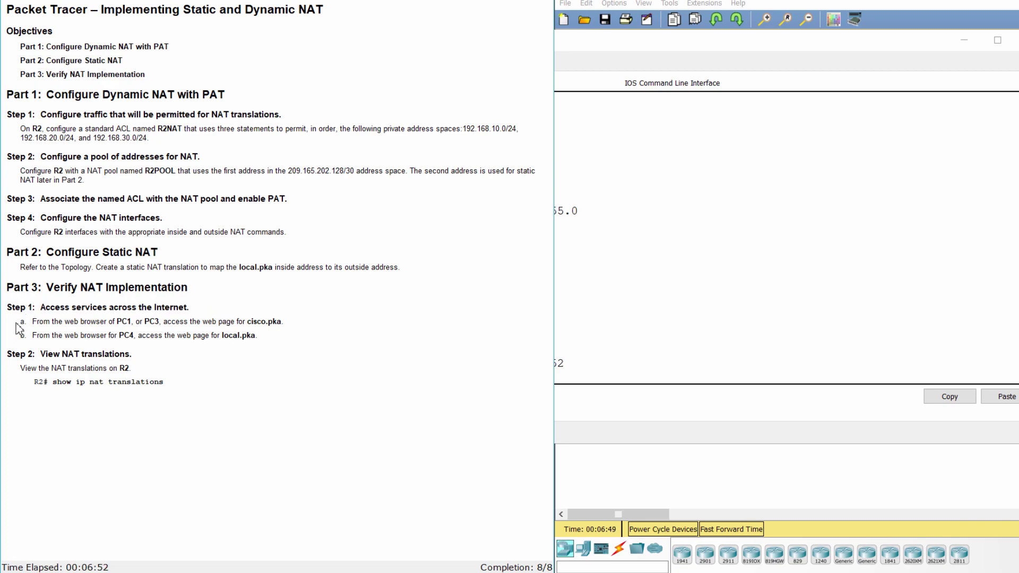
pyautogui.moveTo(16, 323); pyautogui.dragTo(311, 329)
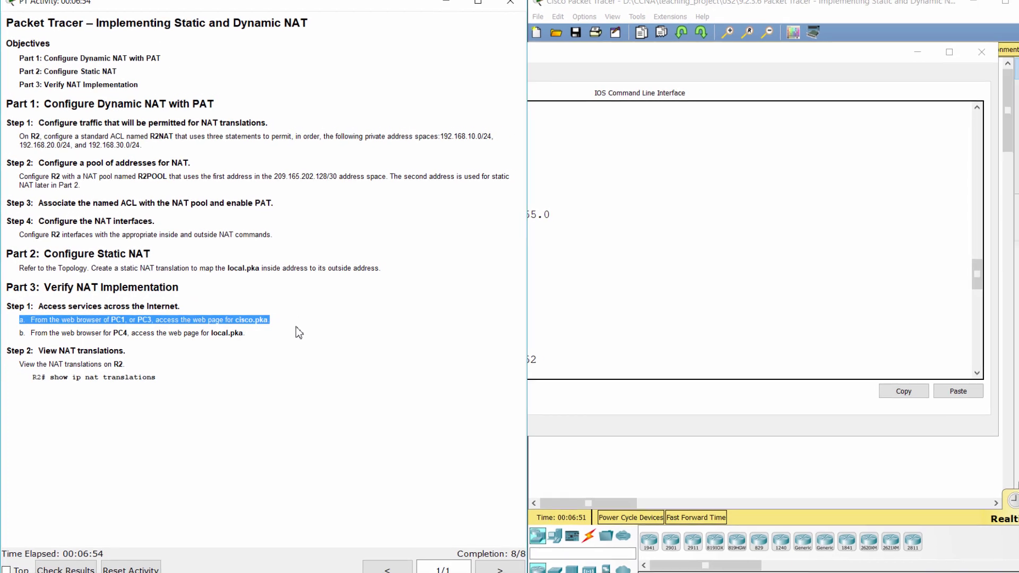
# Minimize R2's window, request cisco.pka from PC1's web browser, and close PC1's window.
pyautogui.click(916, 52)
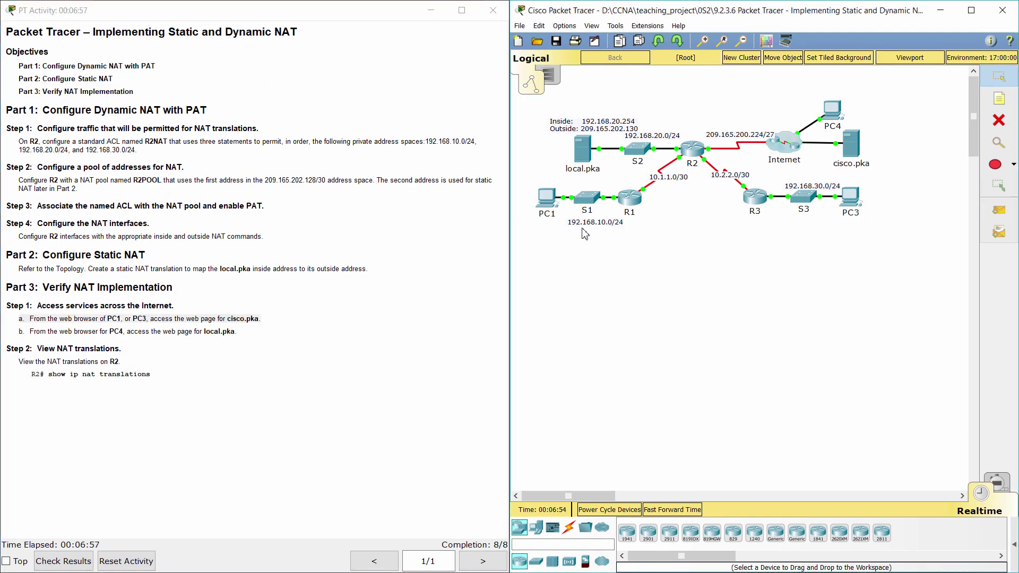
pyautogui.click(546, 199)
pyautogui.click(389, 134)
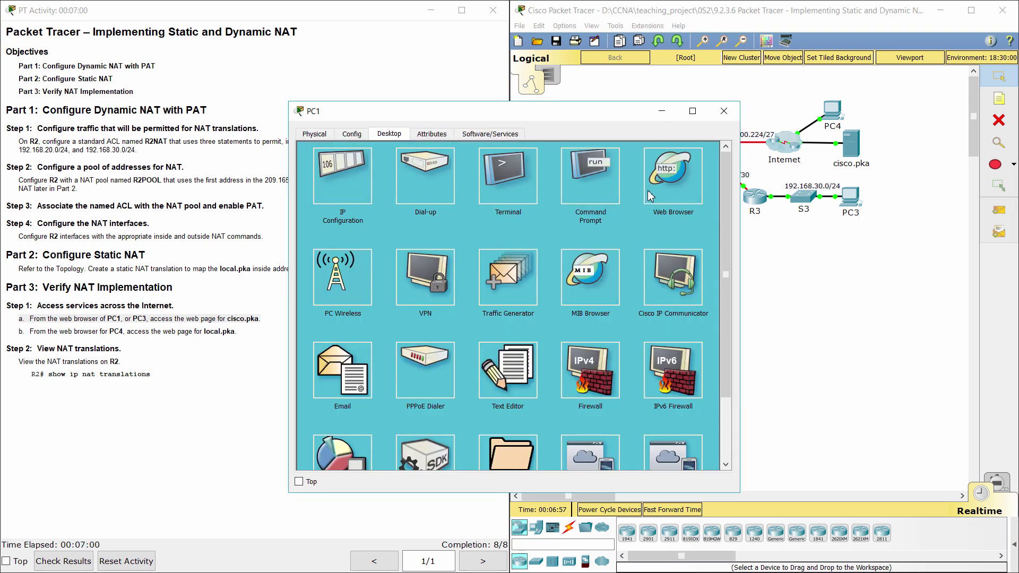
pyautogui.click(659, 188)
pyautogui.click(438, 169)
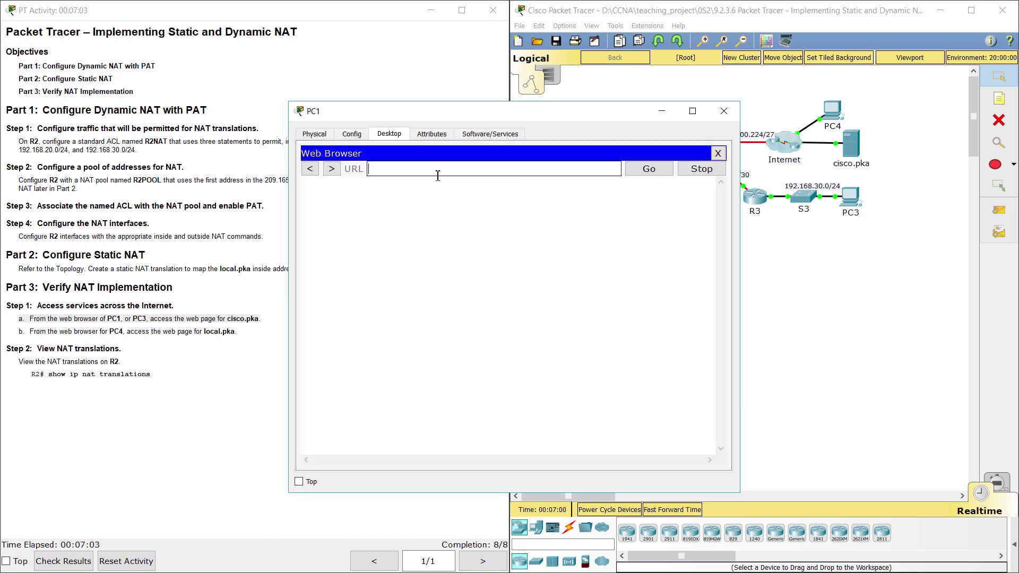
pyautogui.write('cisco.p')
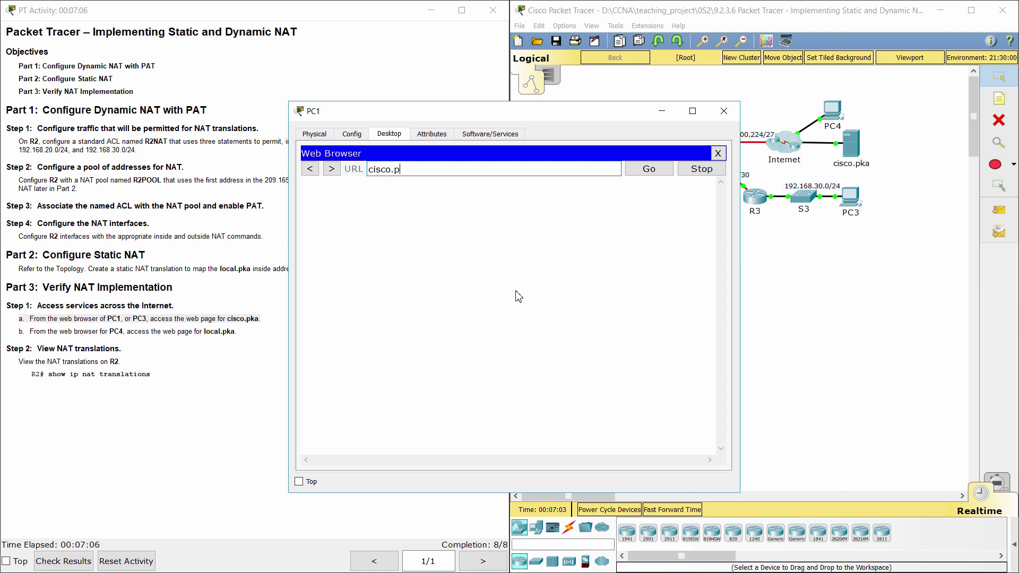
pyautogui.write('ka')
pyautogui.press('Return')
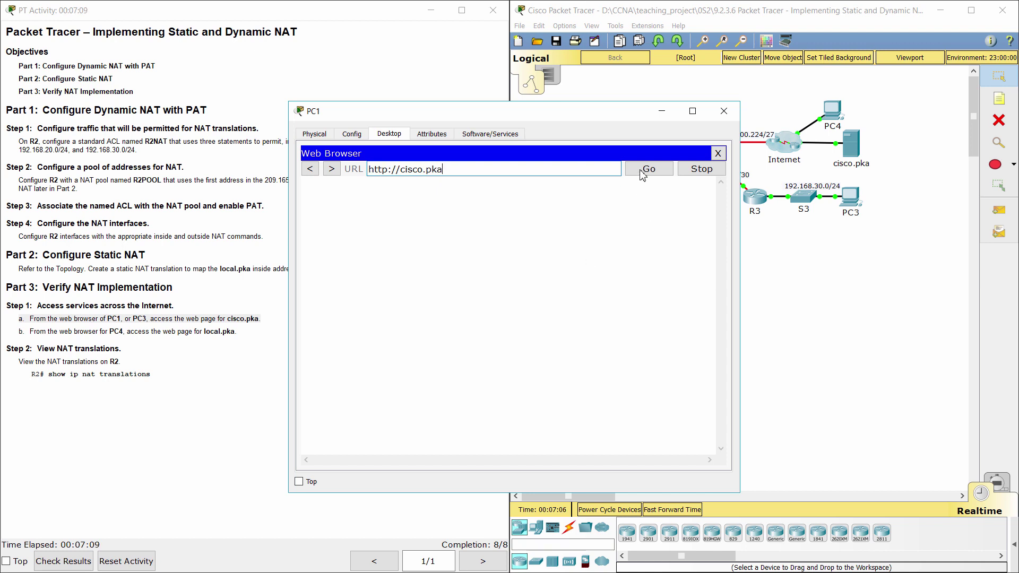
pyautogui.click(723, 111)
# Open the cisco.pka web page in PC3's web browser, and close PC3's window.
pyautogui.click(846, 200)
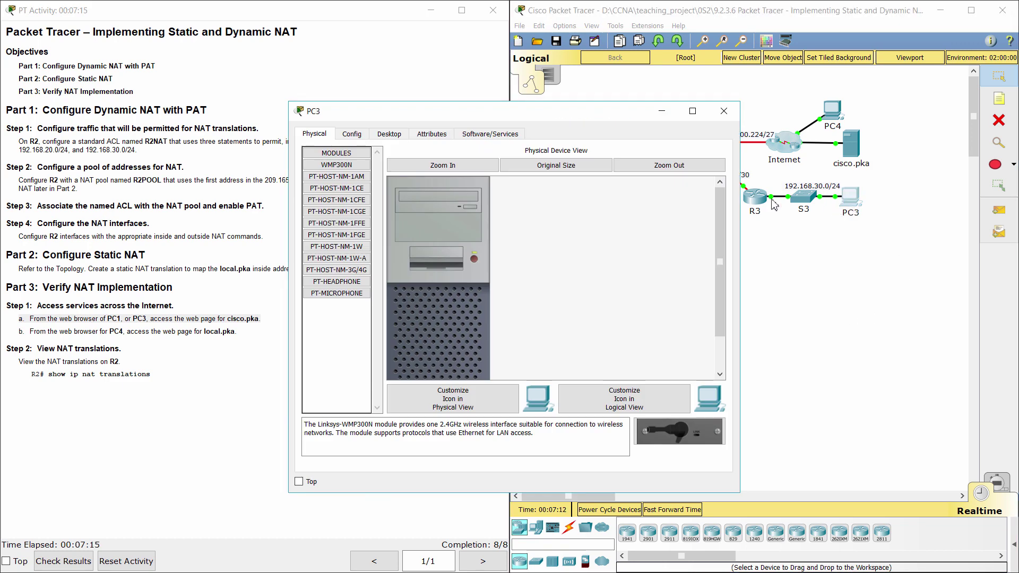
pyautogui.click(387, 134)
pyautogui.click(673, 175)
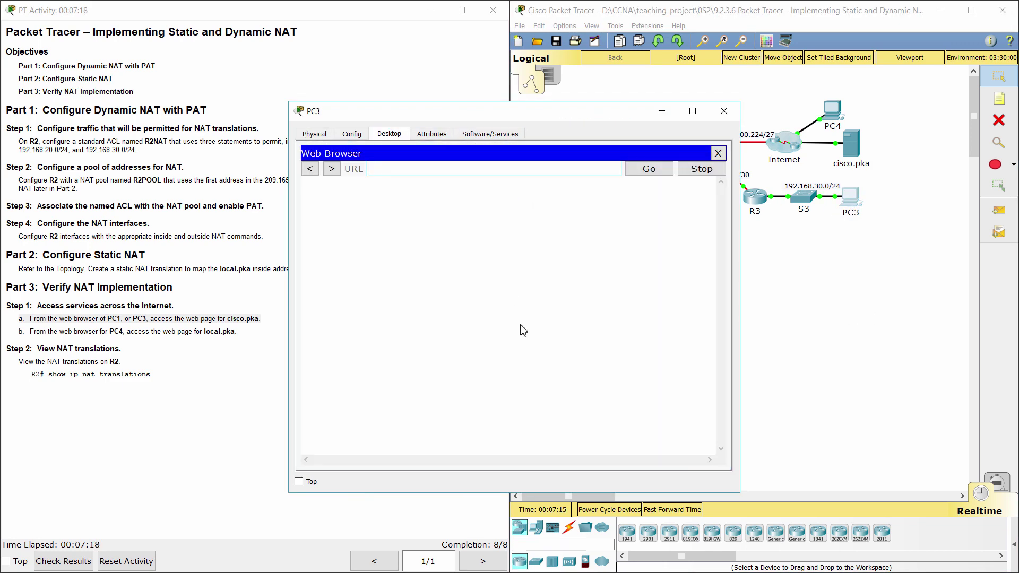
pyautogui.write('cisco.pka')
pyautogui.click(648, 169)
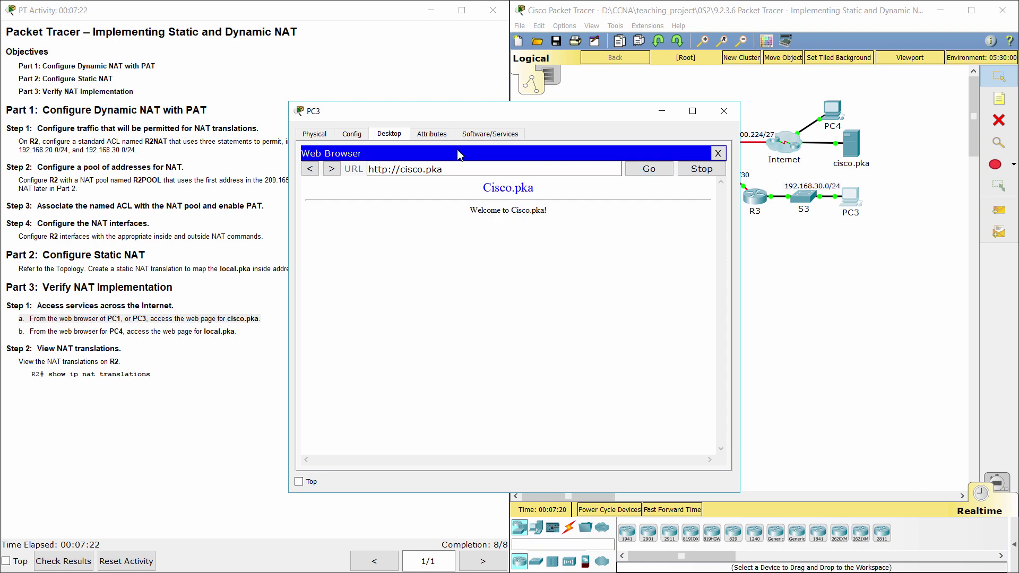
pyautogui.click(724, 111)
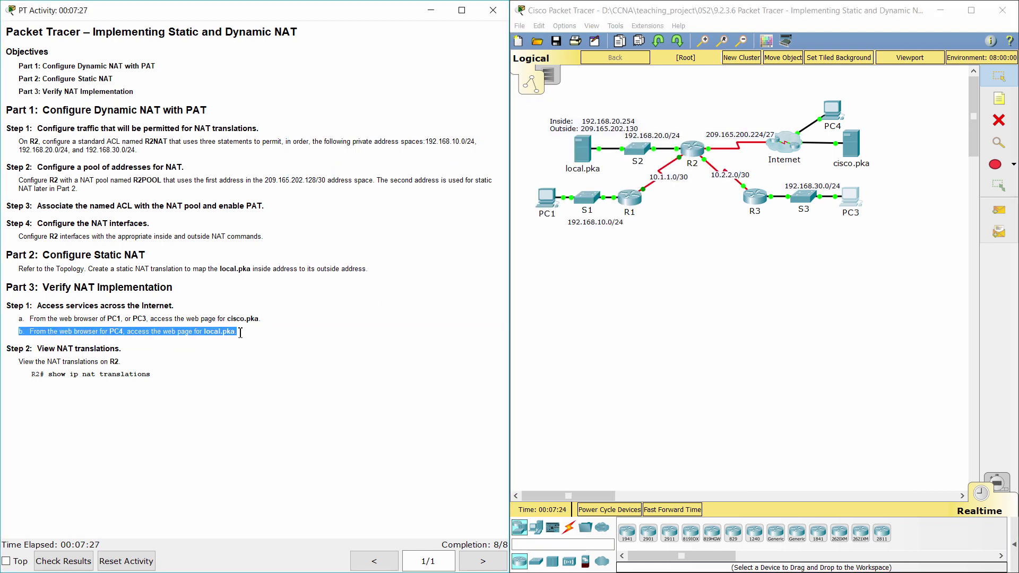
# Open the local.pka web page in PC4's web browser, and close PC4's window.
pyautogui.click(832, 109)
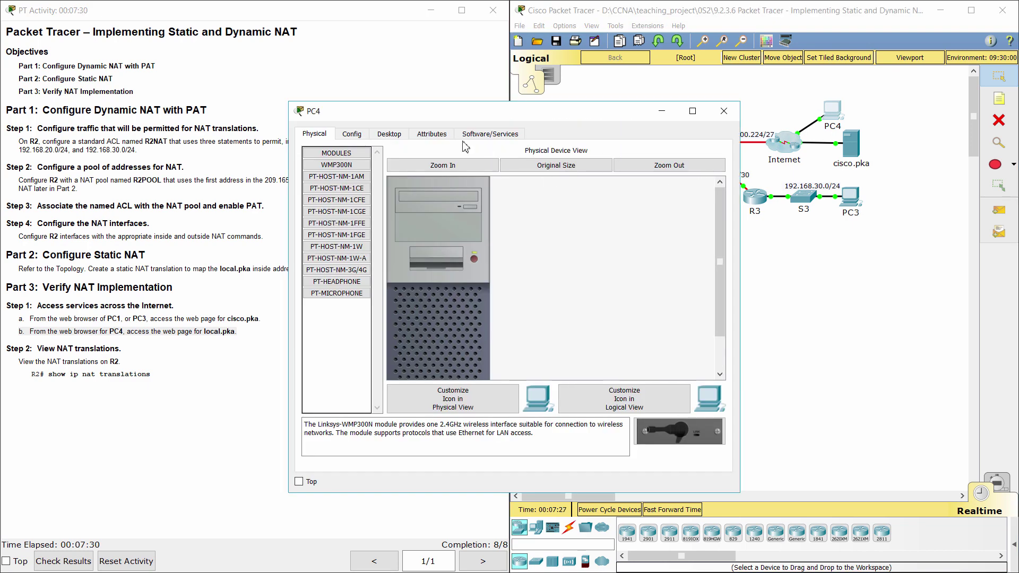
pyautogui.click(392, 135)
pyautogui.click(667, 175)
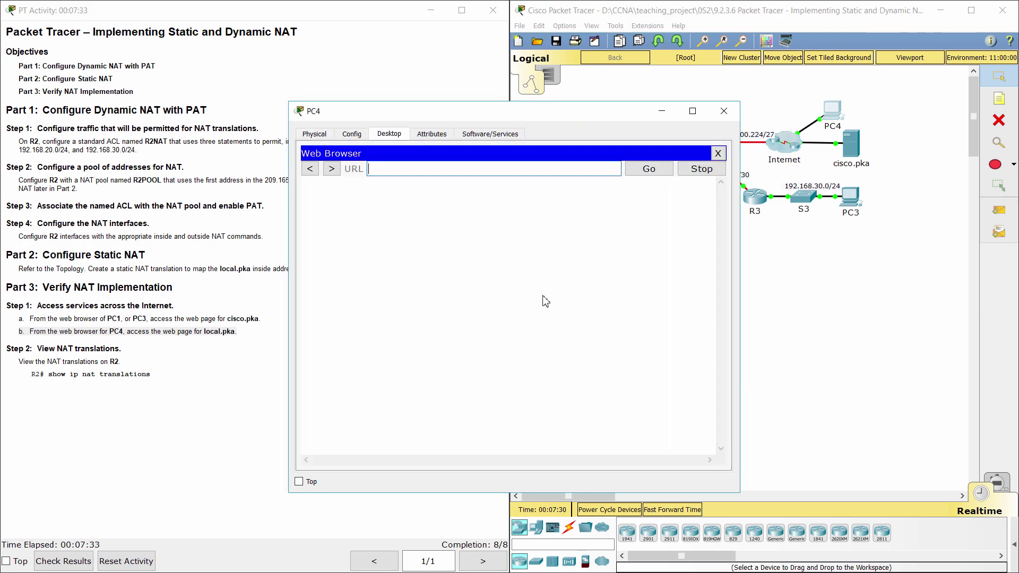
pyautogui.write('local.pka')
pyautogui.press('Return')
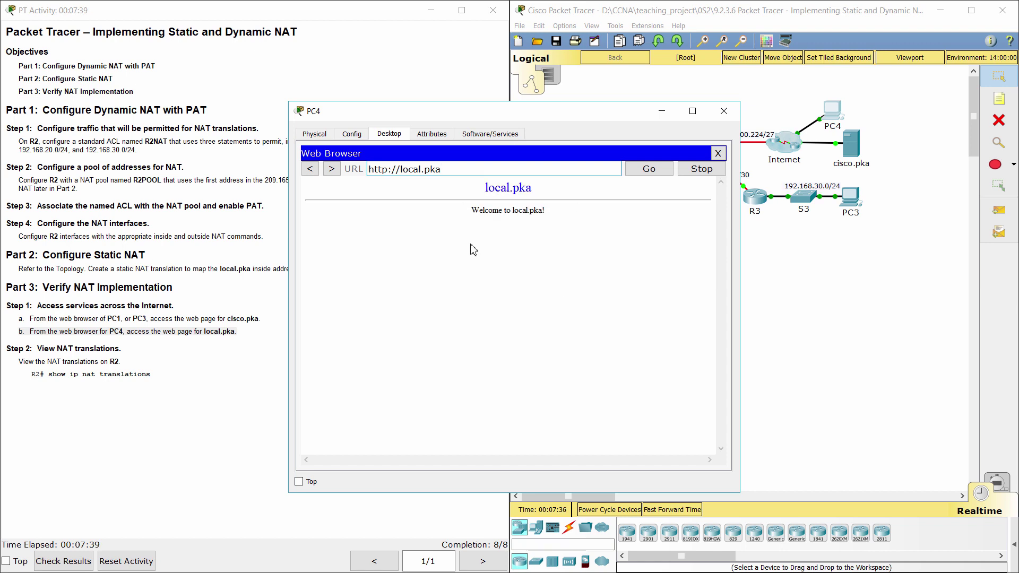
pyautogui.click(724, 111)
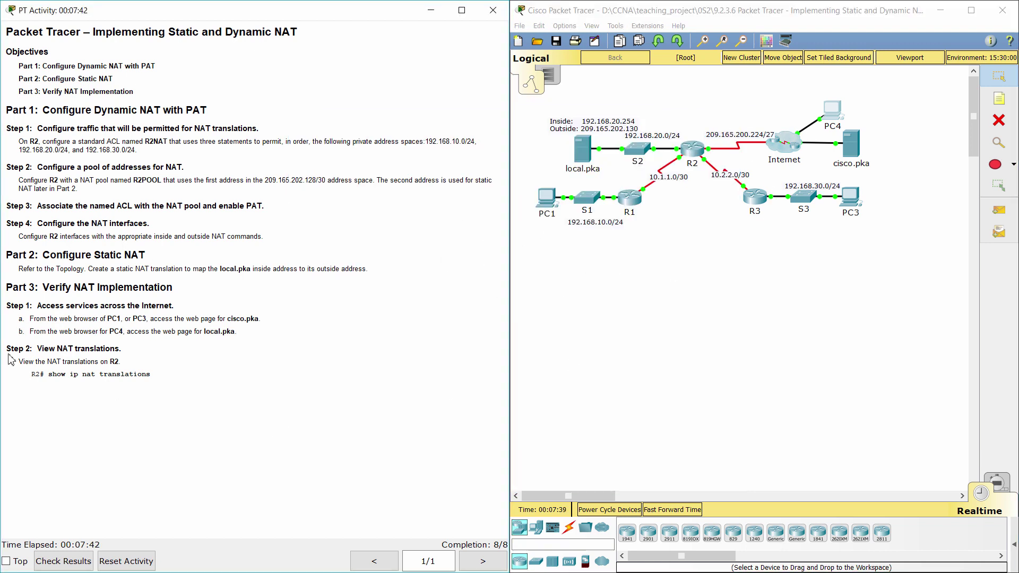
# Display R2's NAT translations from configuration mode with "do show ip nat translations" and examine the listed entries.
pyautogui.moveTo(9, 351); pyautogui.dragTo(121, 349)
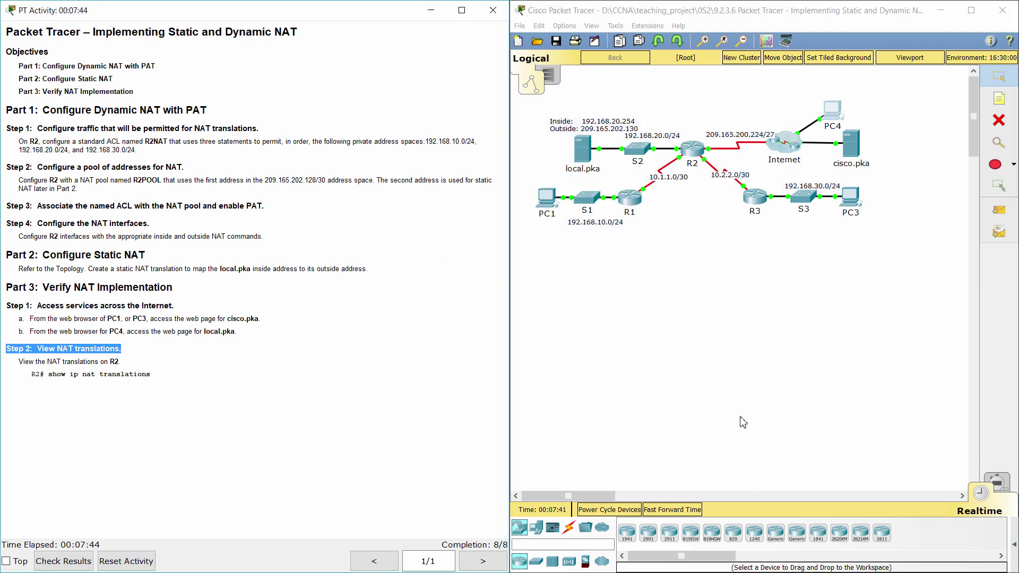
pyautogui.click(684, 148)
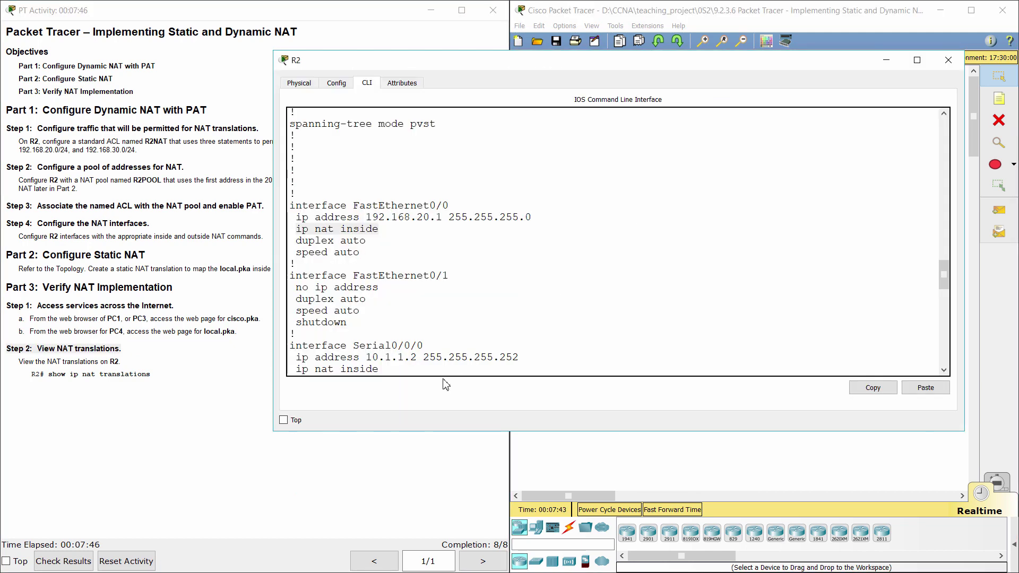
pyautogui.click(474, 367)
pyautogui.press('Return')
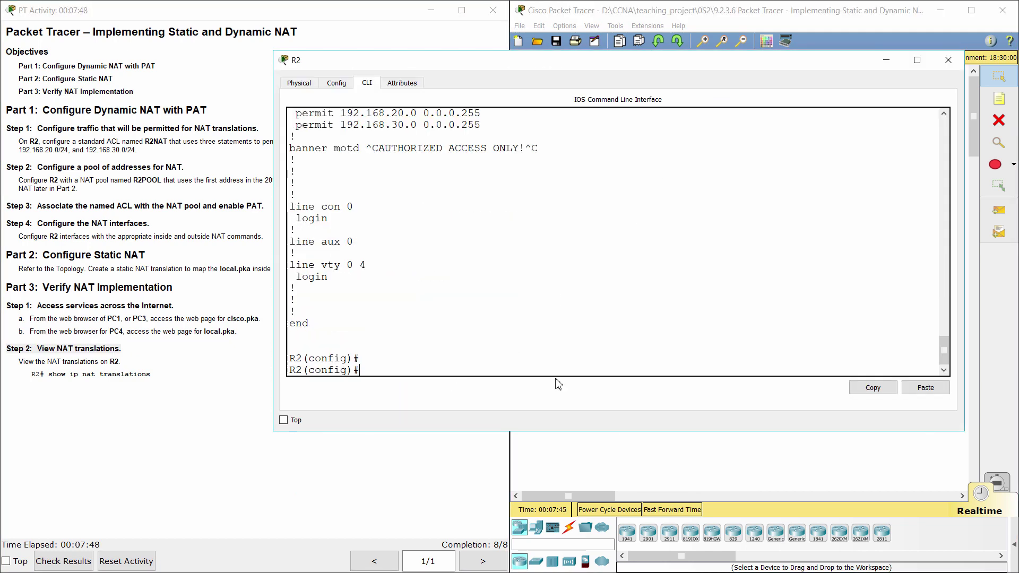
pyautogui.write('do show ip nat')
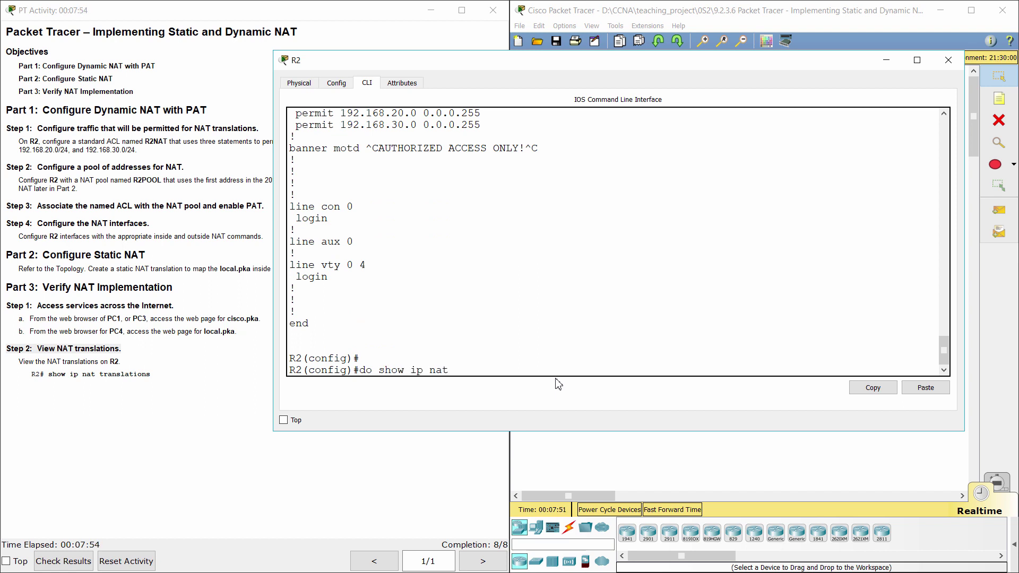
pyautogui.write(' translations')
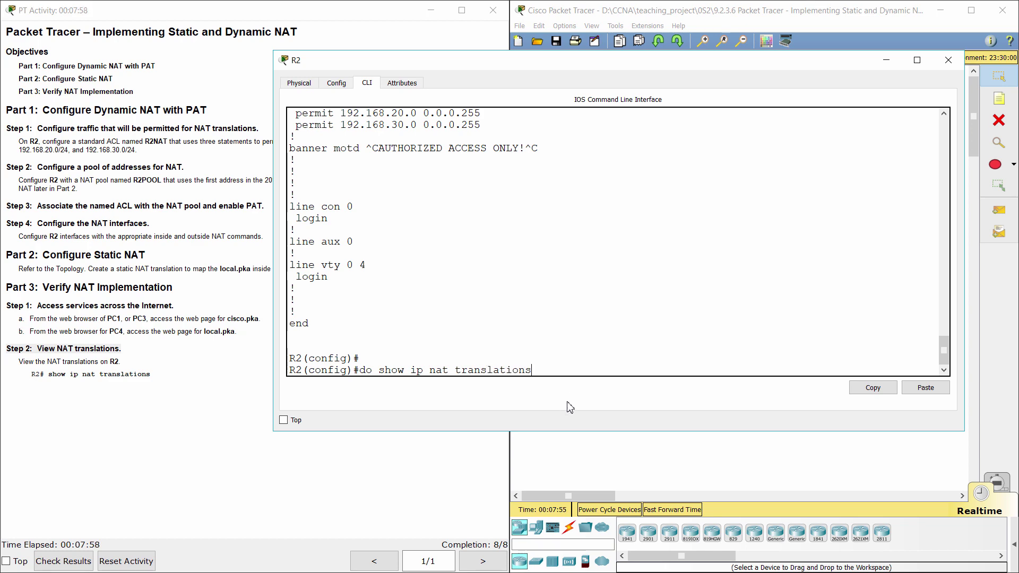
pyautogui.press('Return')
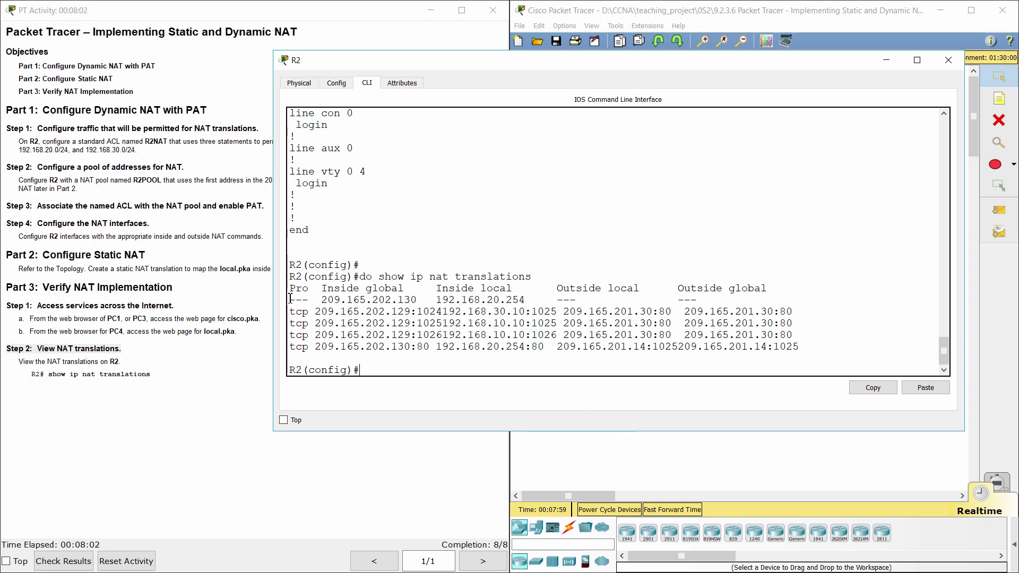
pyautogui.moveTo(290, 298); pyautogui.dragTo(824, 351)
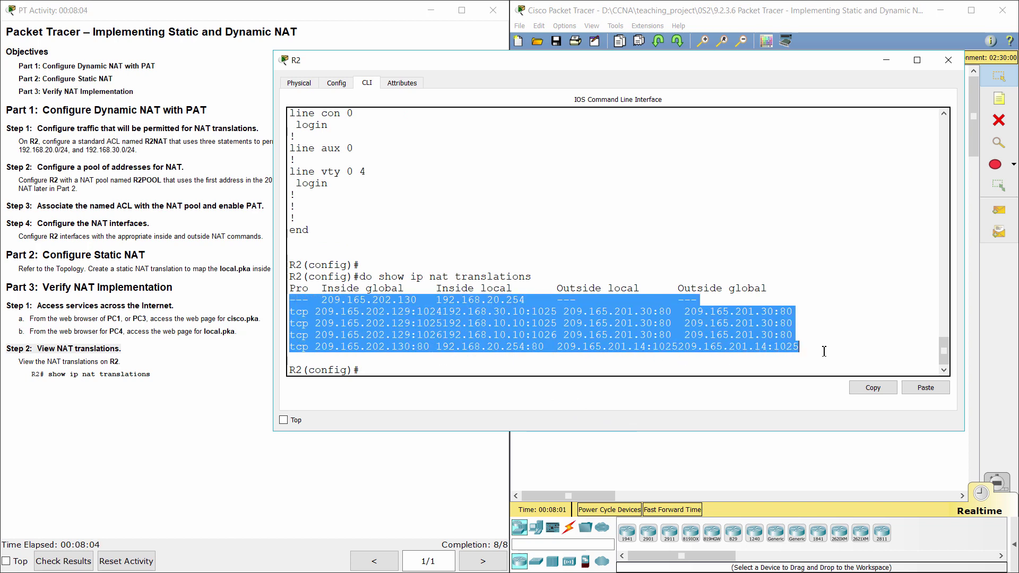
pyautogui.click(833, 350)
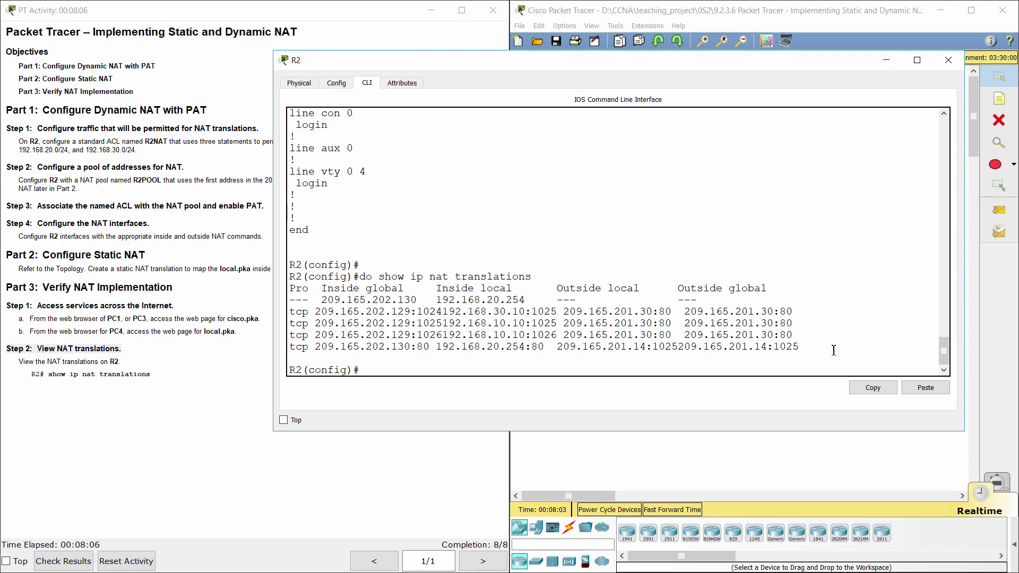